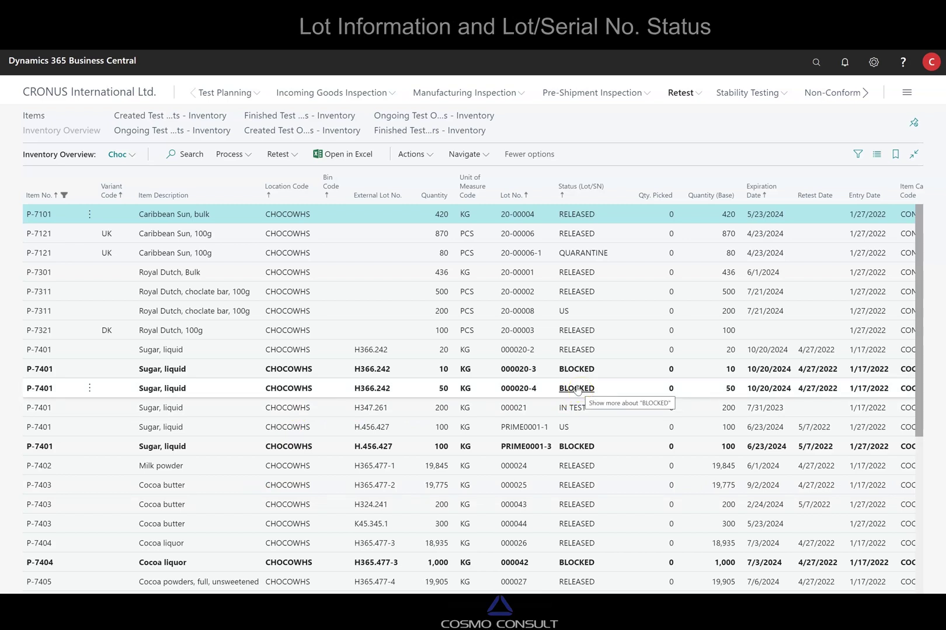
Create retest orders for Cocoa butter lot 000044 (one incident, 3 test orders) and list the created incidents
click(578, 391)
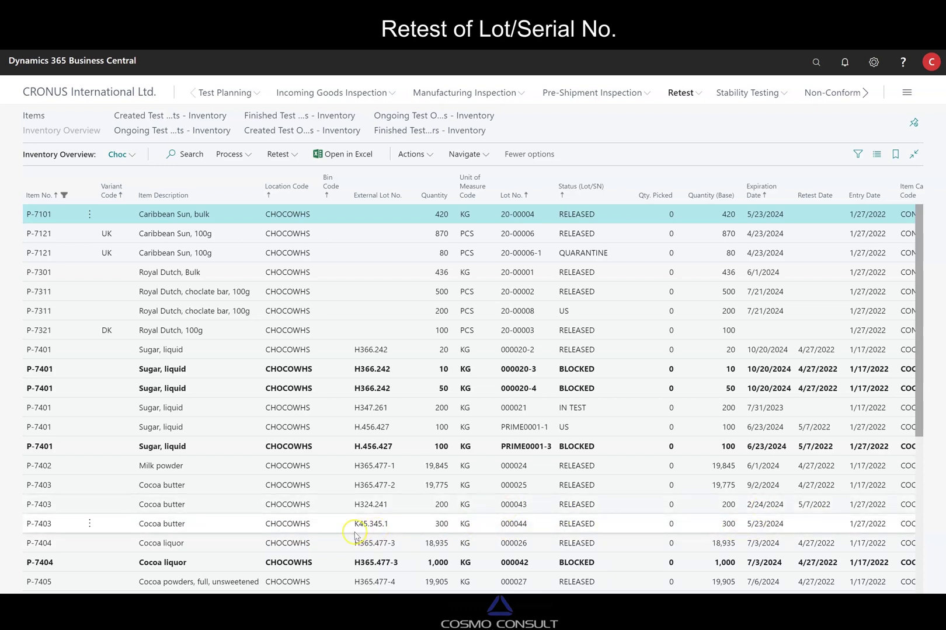
click(298, 525)
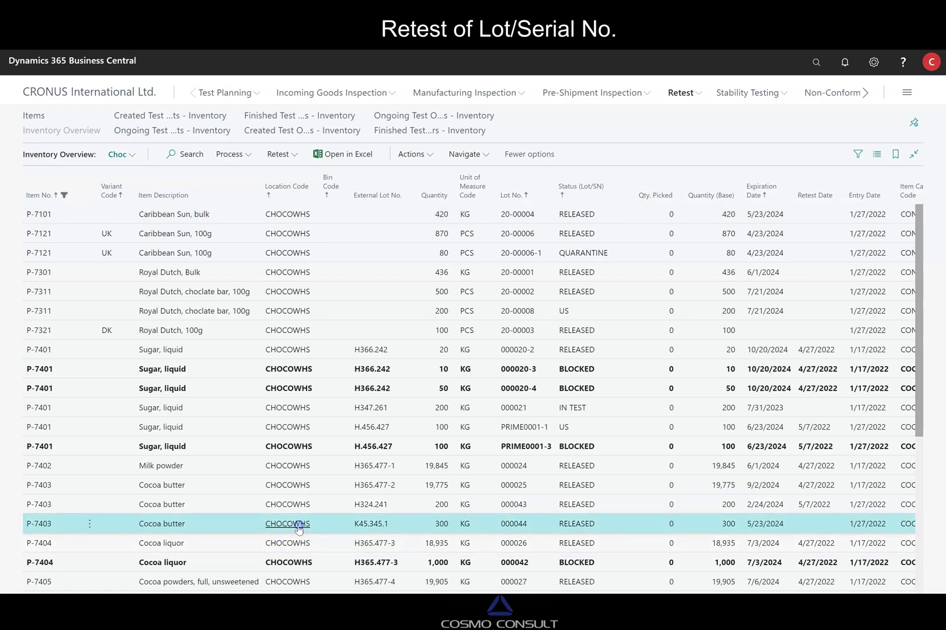
click(275, 155)
click(298, 176)
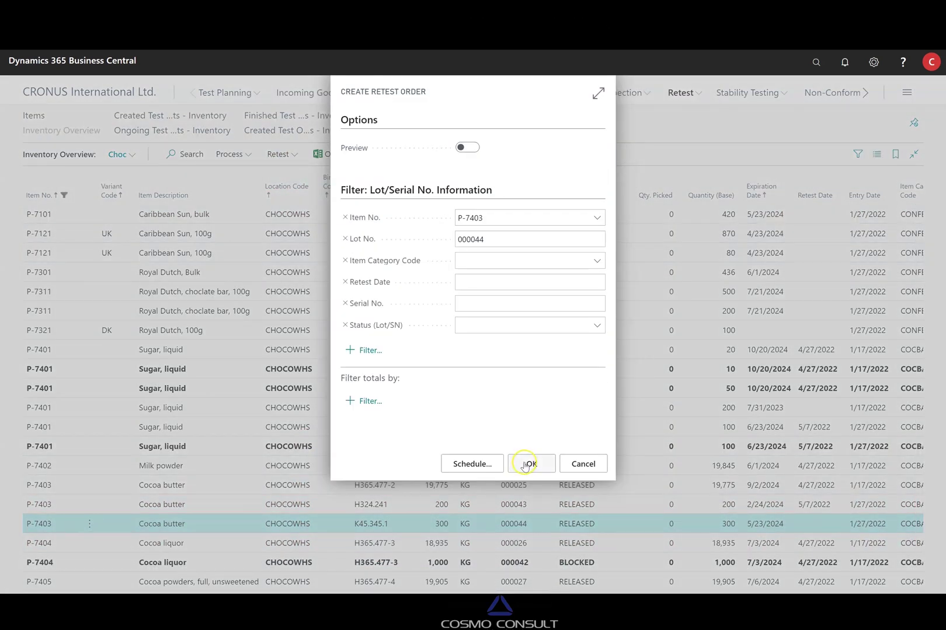
click(525, 464)
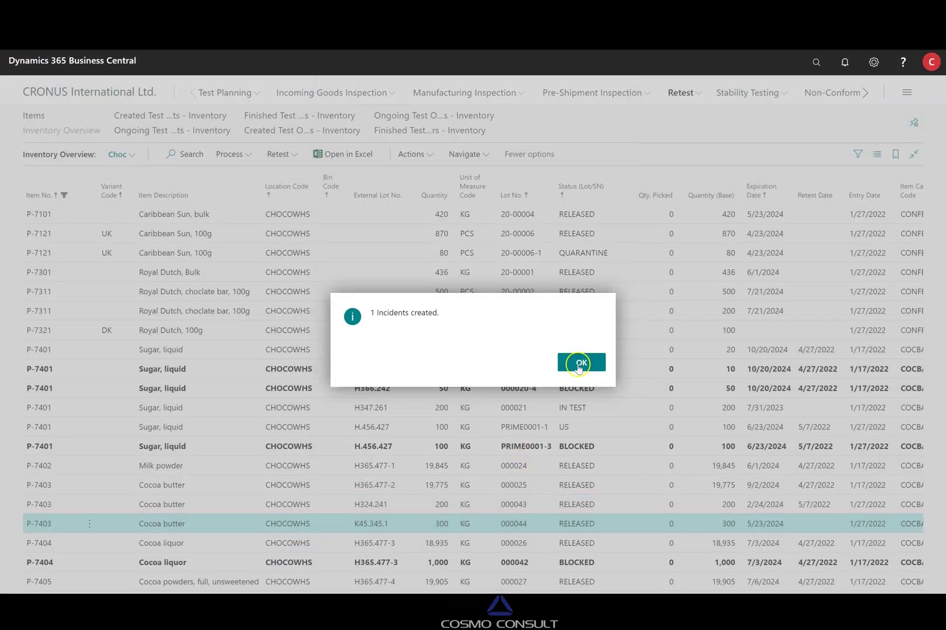
click(579, 363)
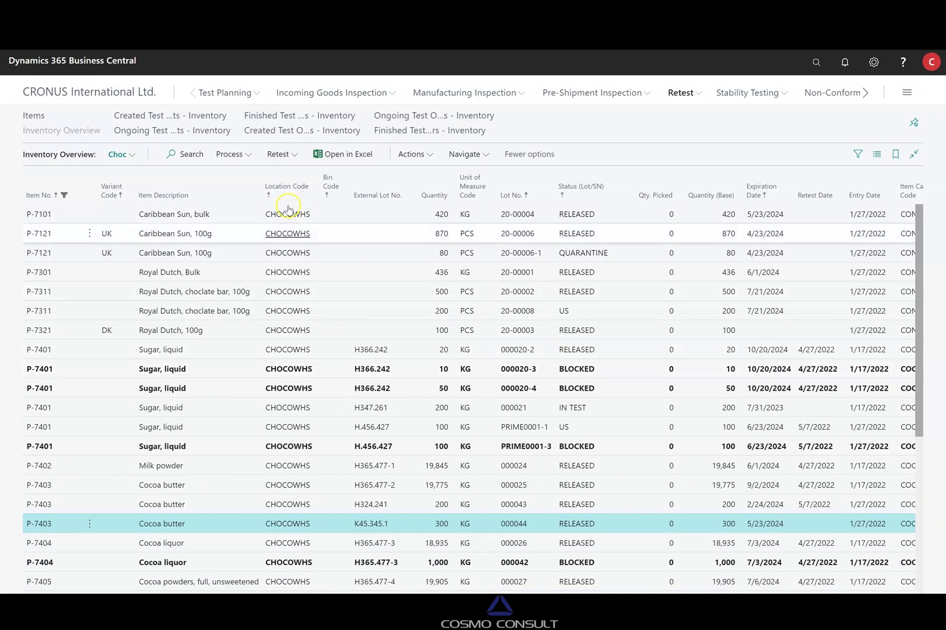
click(163, 118)
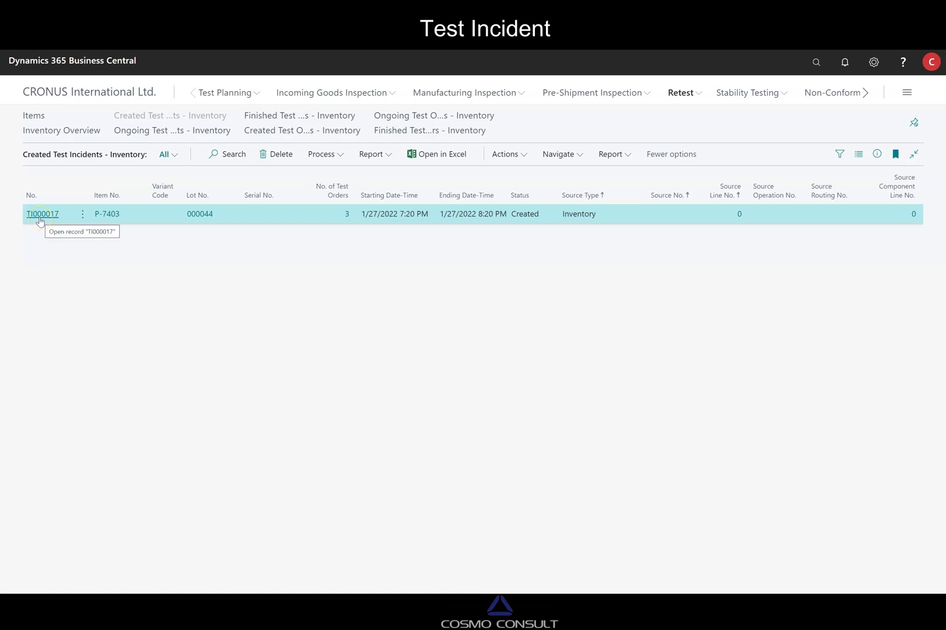
Open TI000017 and review its retest orders TO00046–TO00048, each Created with 300 to test
click(39, 214)
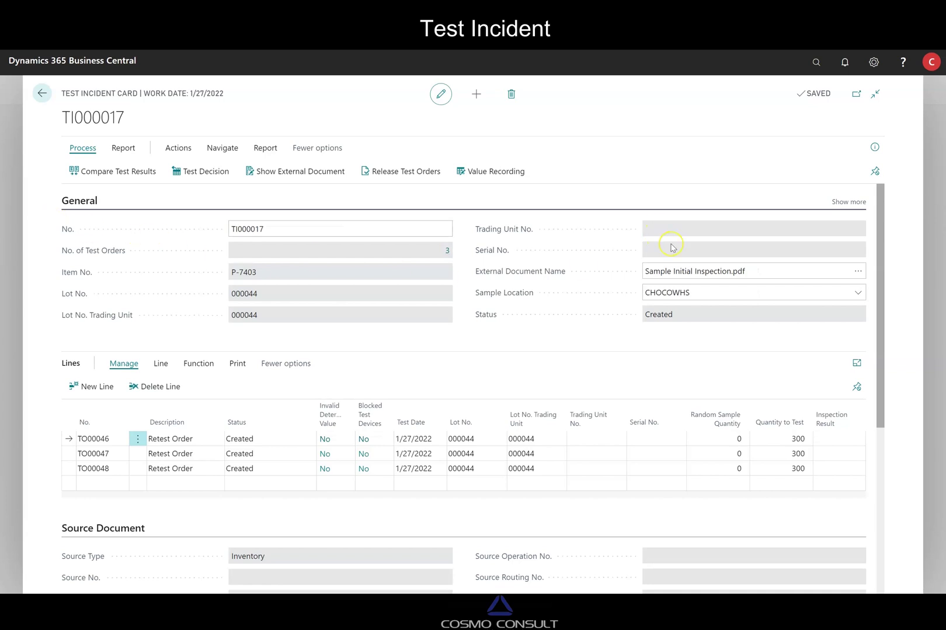
scroll(670, 247, down, 1)
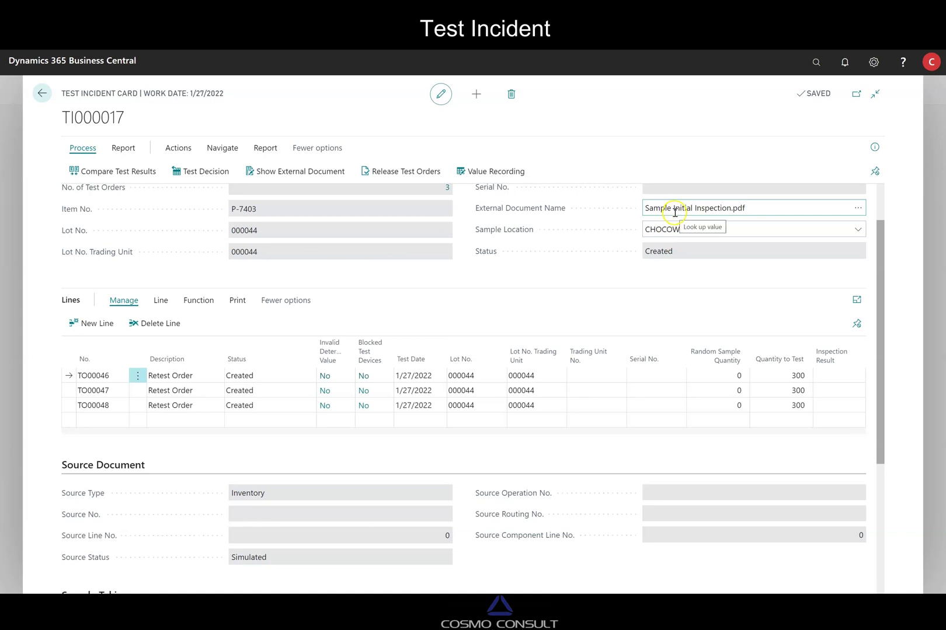
scroll(535, 302, down, 1)
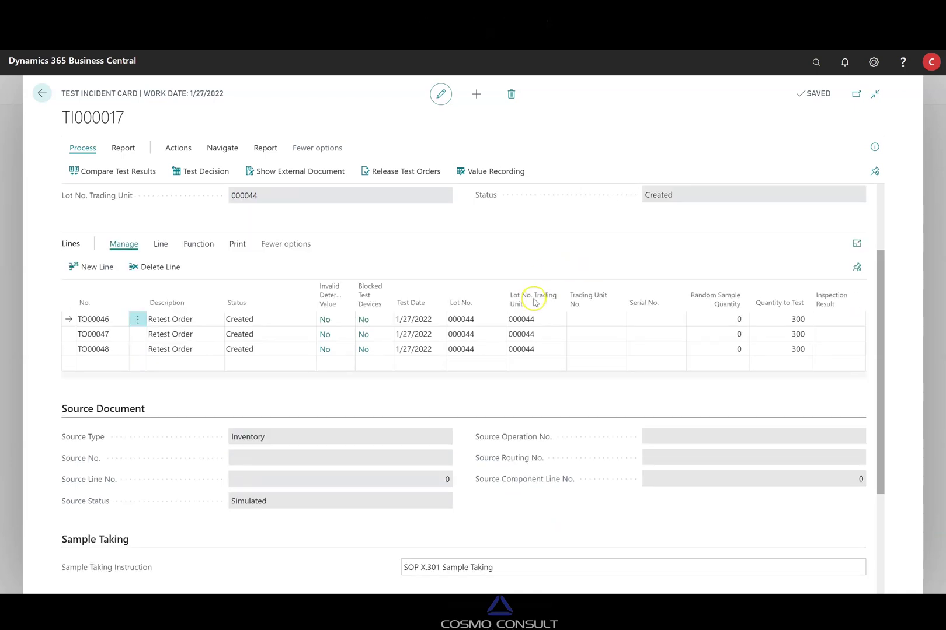
scroll(535, 302, down, 2)
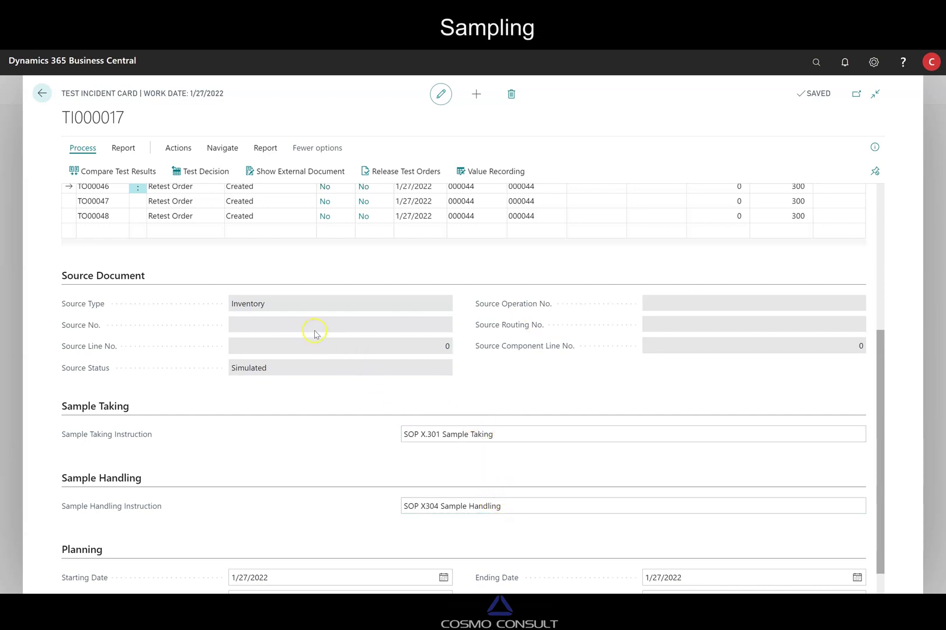
scroll(314, 334, up, 1)
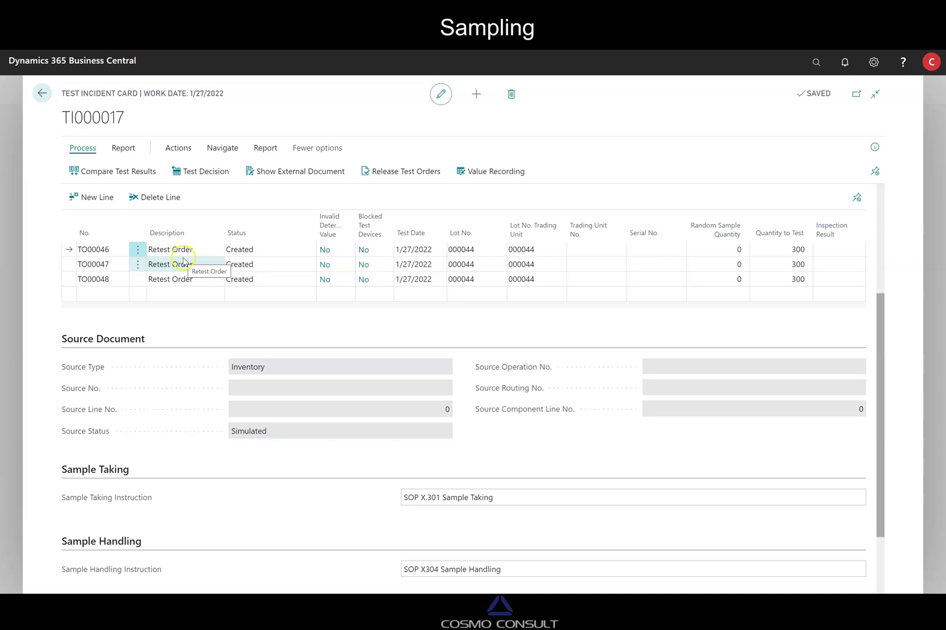
scroll(183, 262, down, 2)
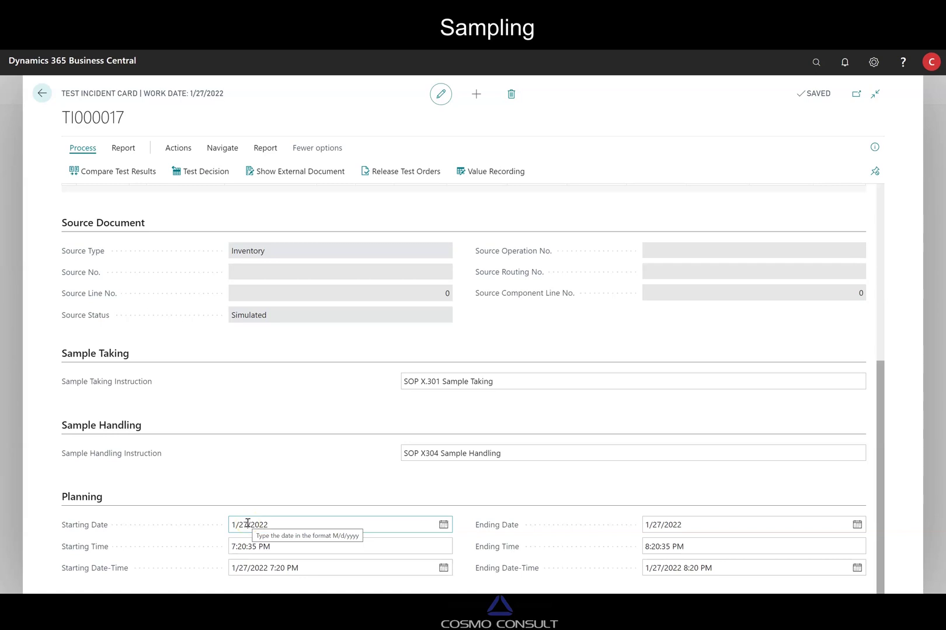
click(222, 527)
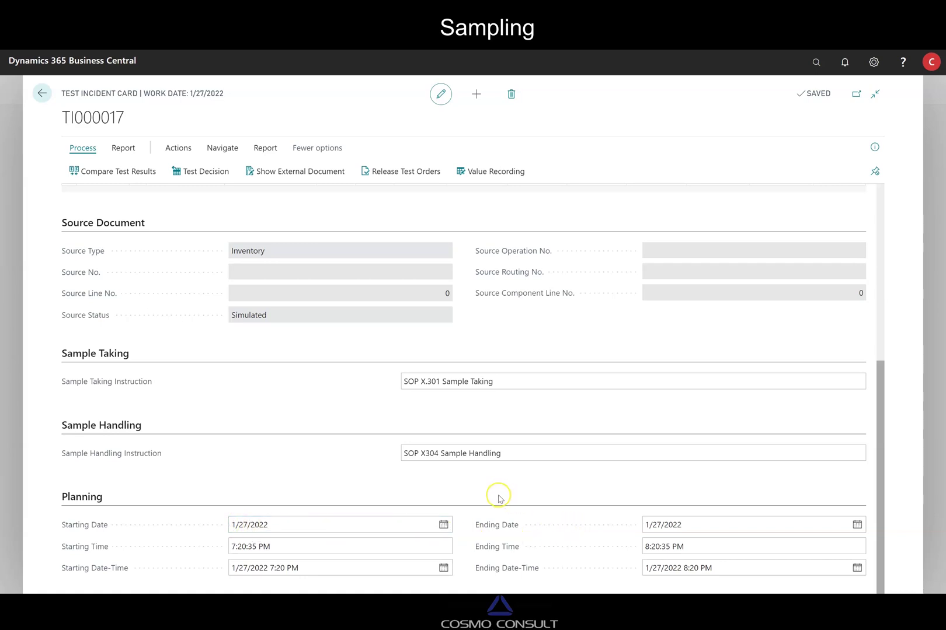
scroll(497, 496, up, 5)
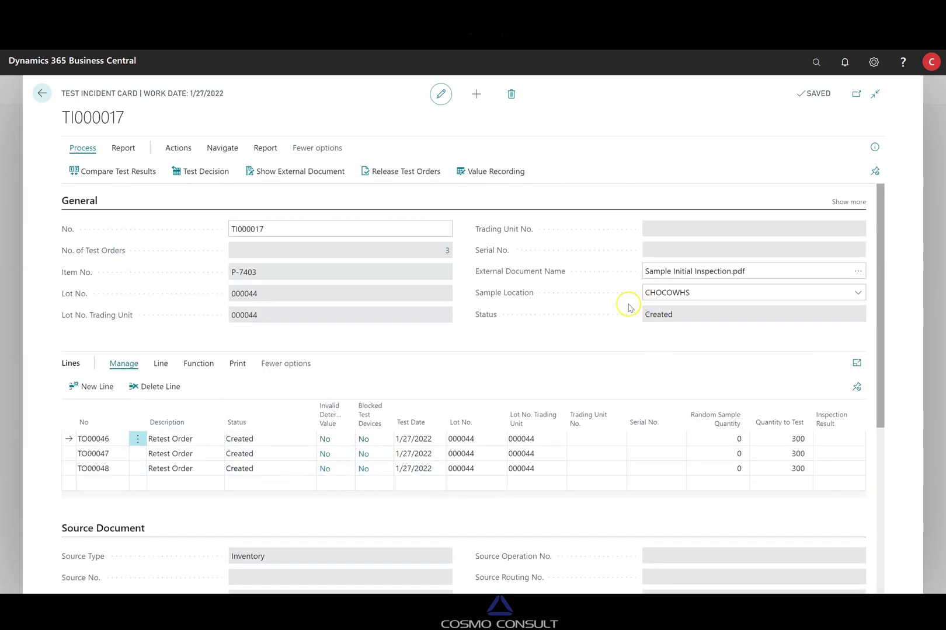
Release all three test orders of TI000017 and reopen it from Ongoing Test Incidents - Inventory
click(402, 174)
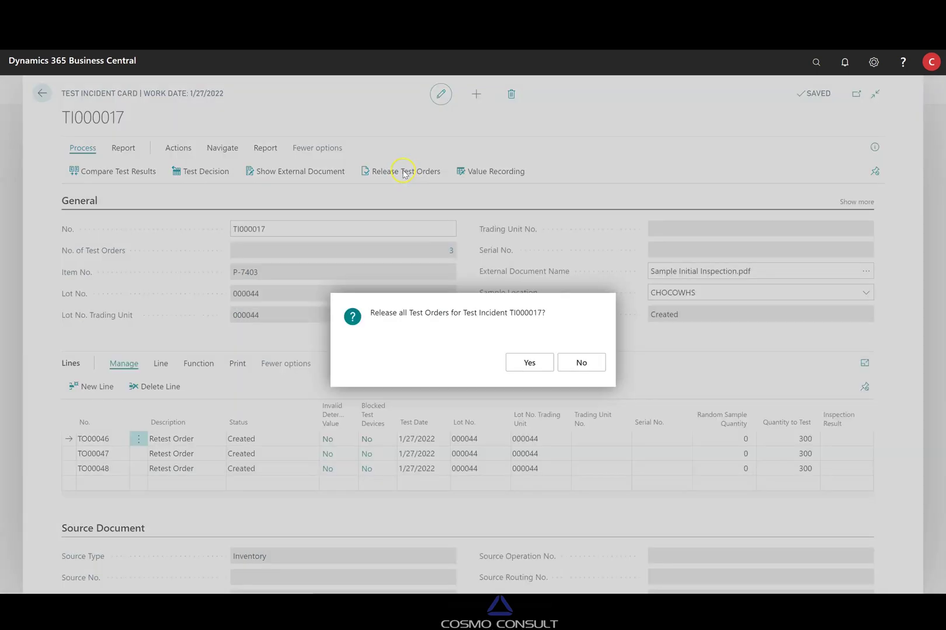
click(530, 365)
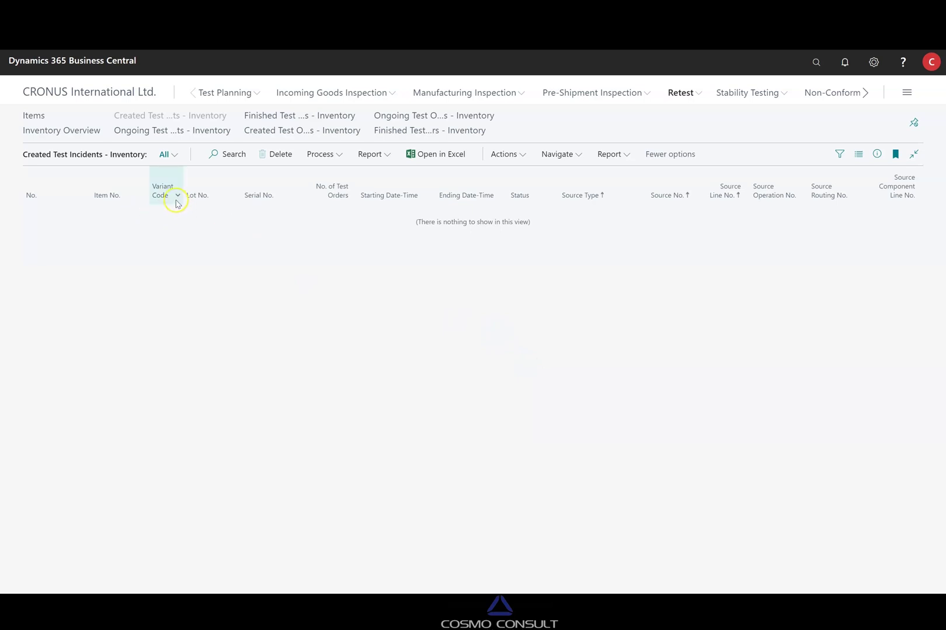
click(183, 136)
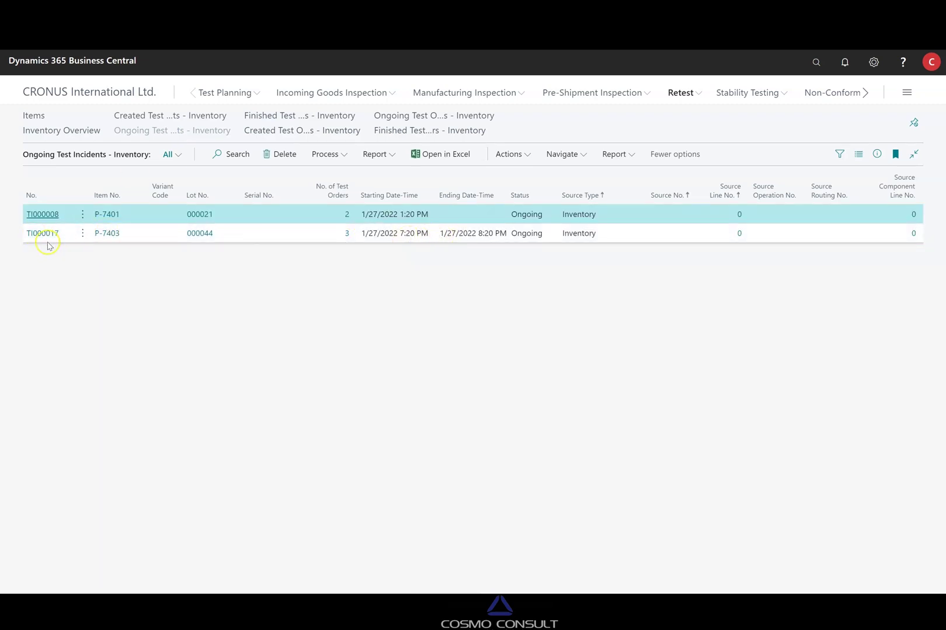
click(46, 234)
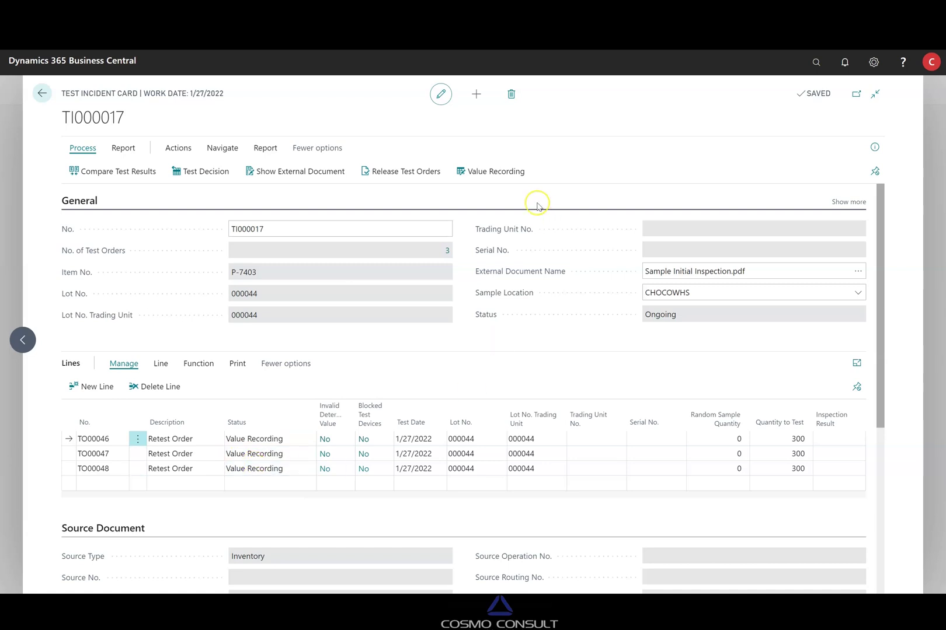
Open the TI000017 Value Recording Worksheet with Show Order Information switched on
click(496, 174)
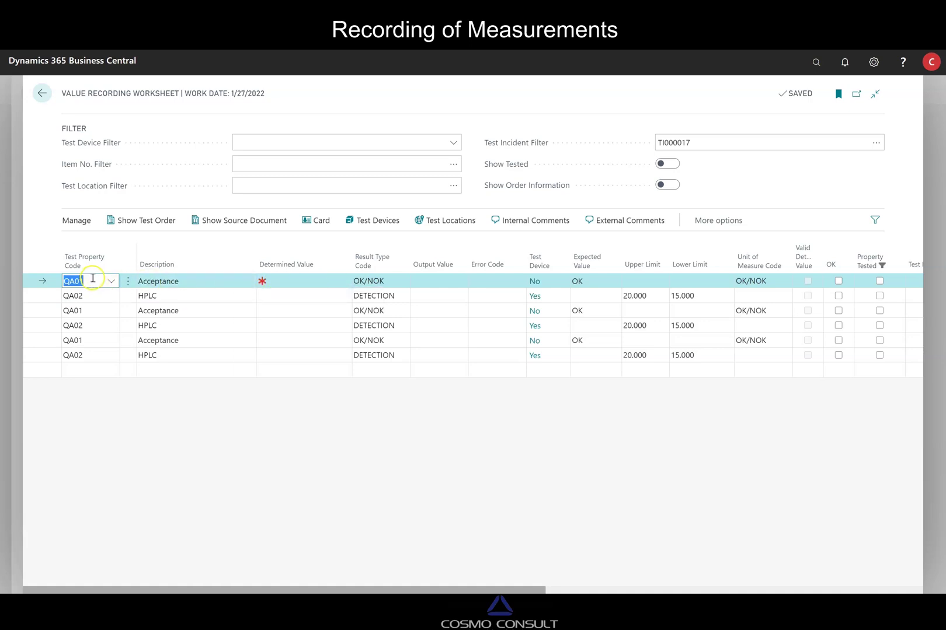
click(669, 185)
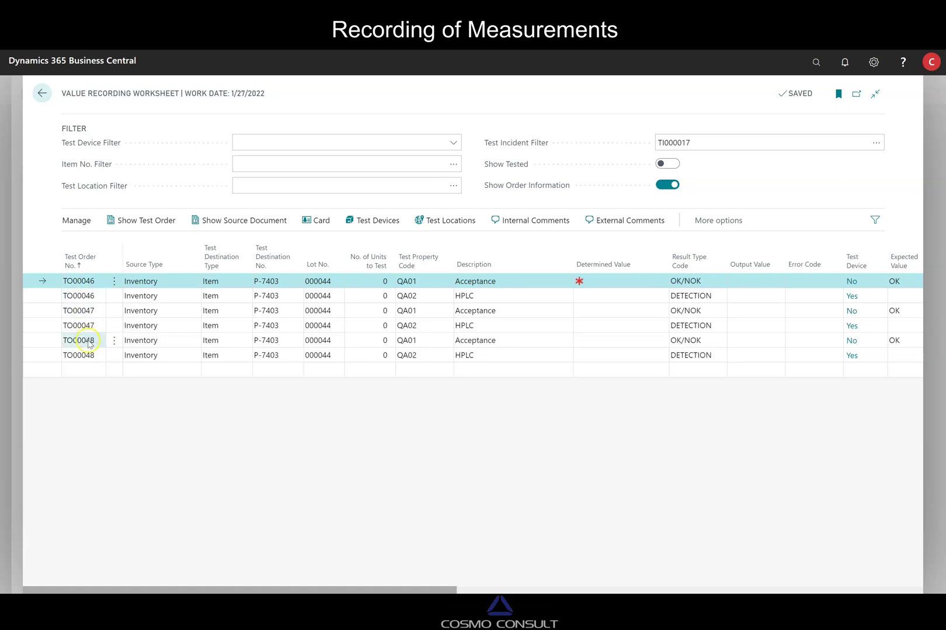
Enter OK and 16 for TO00046, then OK and 17.1 for TO00047
click(594, 282)
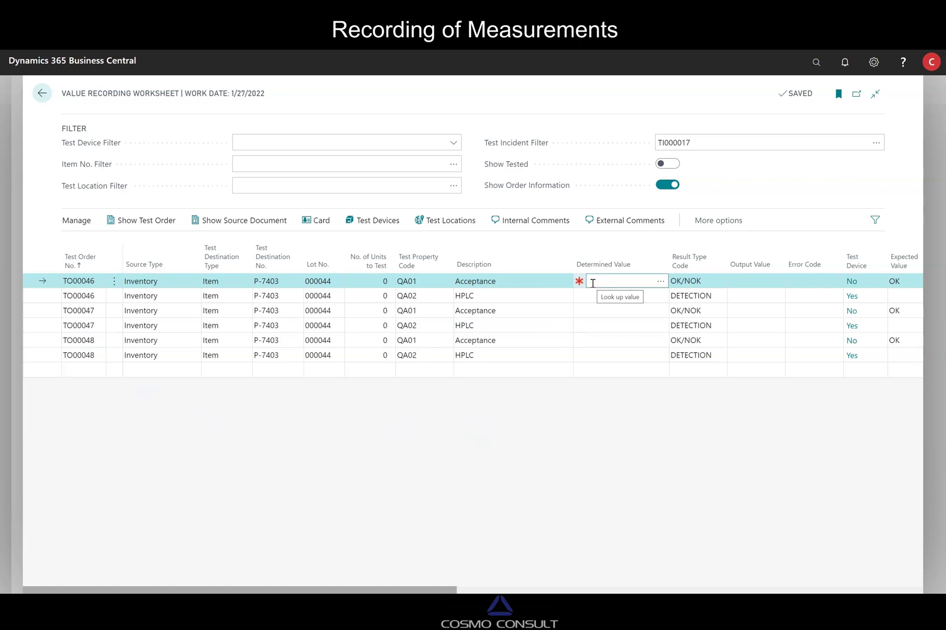
click(590, 292)
click(577, 295)
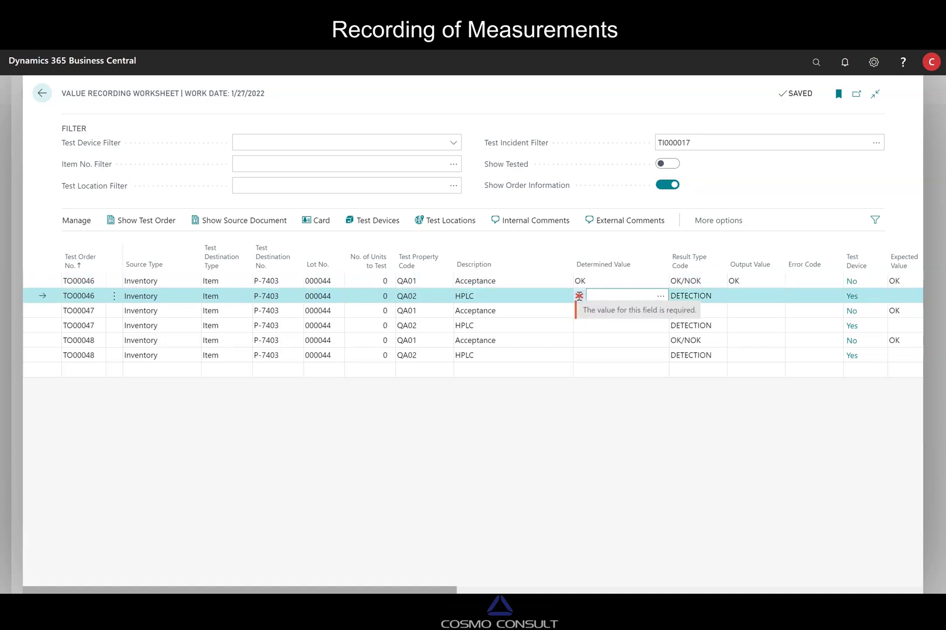
key(Tab)
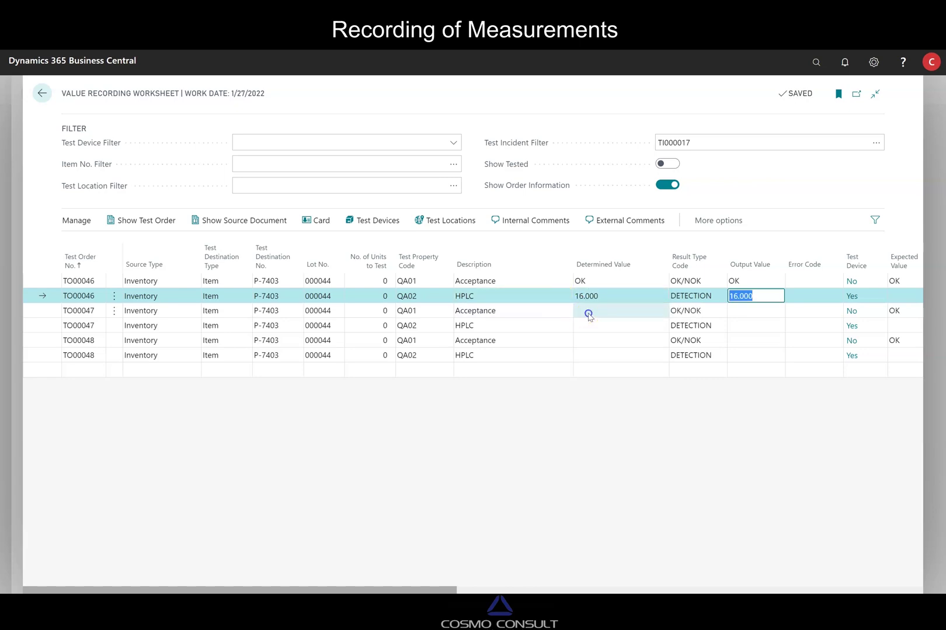
click(588, 314)
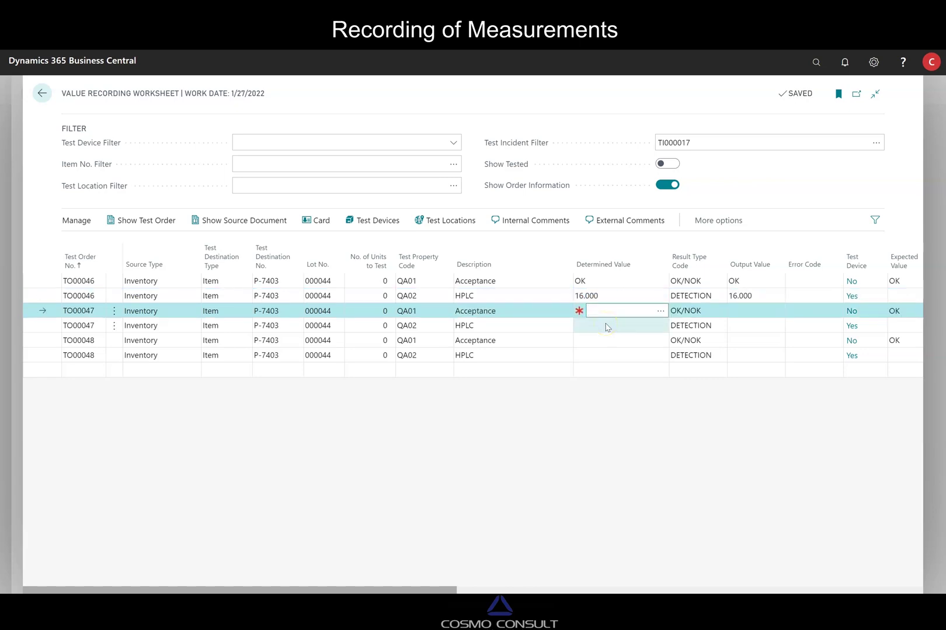
text(OK)
key(Tab)
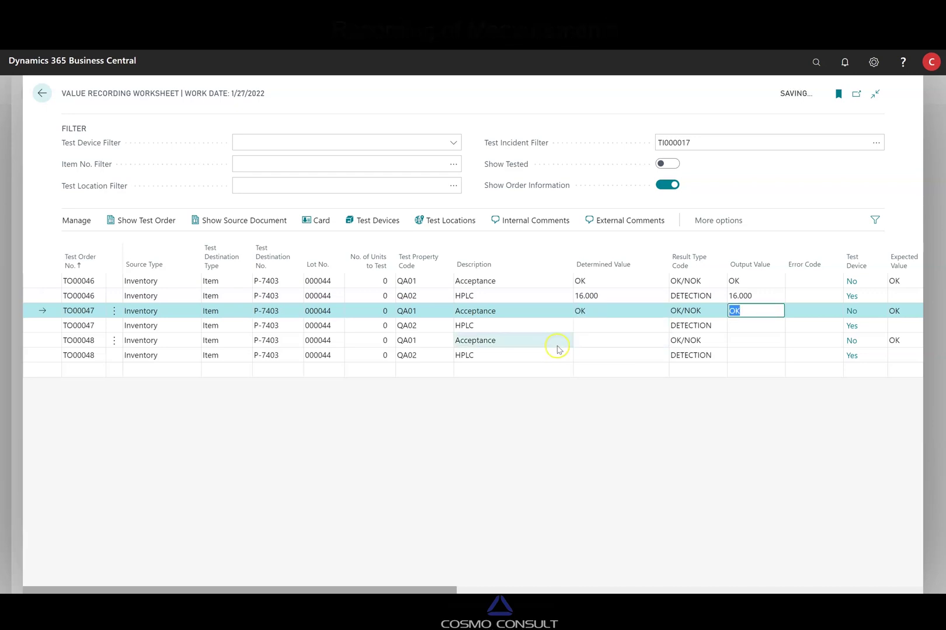
click(590, 324)
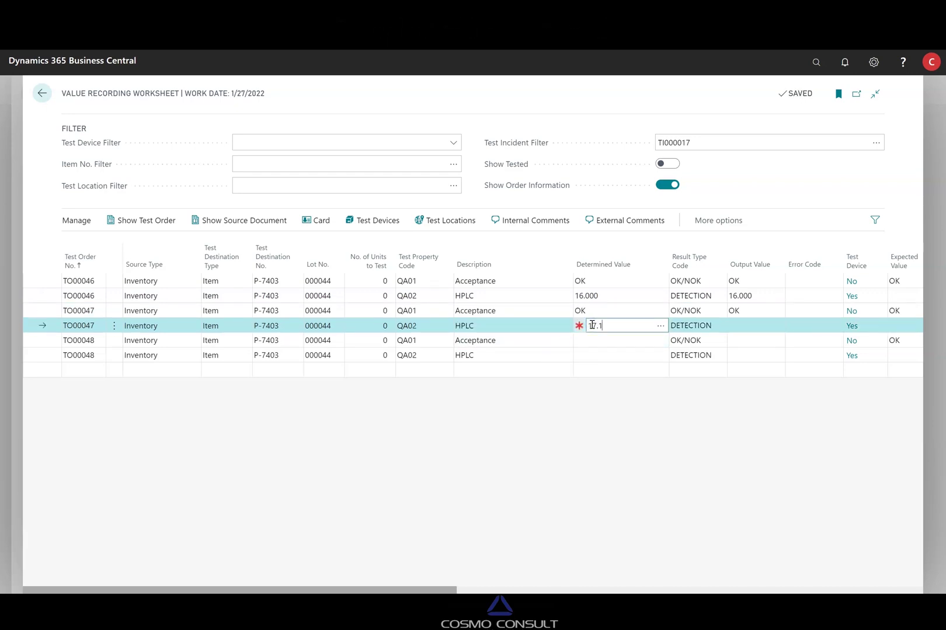
key(Tab)
Enter OK for the Acceptance result and 21.7 for the HPLC value of TO00048
click(588, 340)
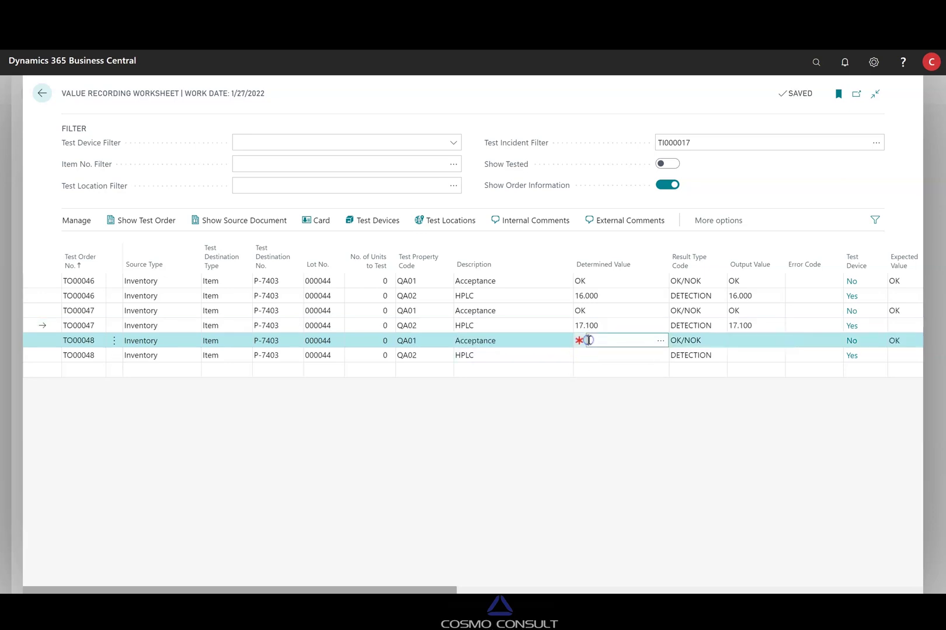
click(608, 345)
key(Tab)
click(596, 357)
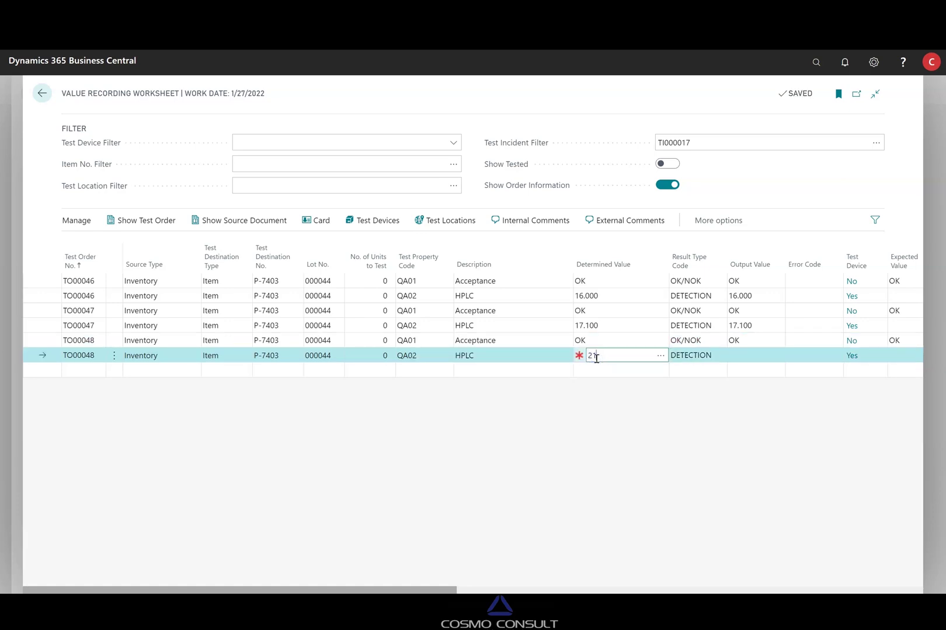
text(21.7)
key(Tab)
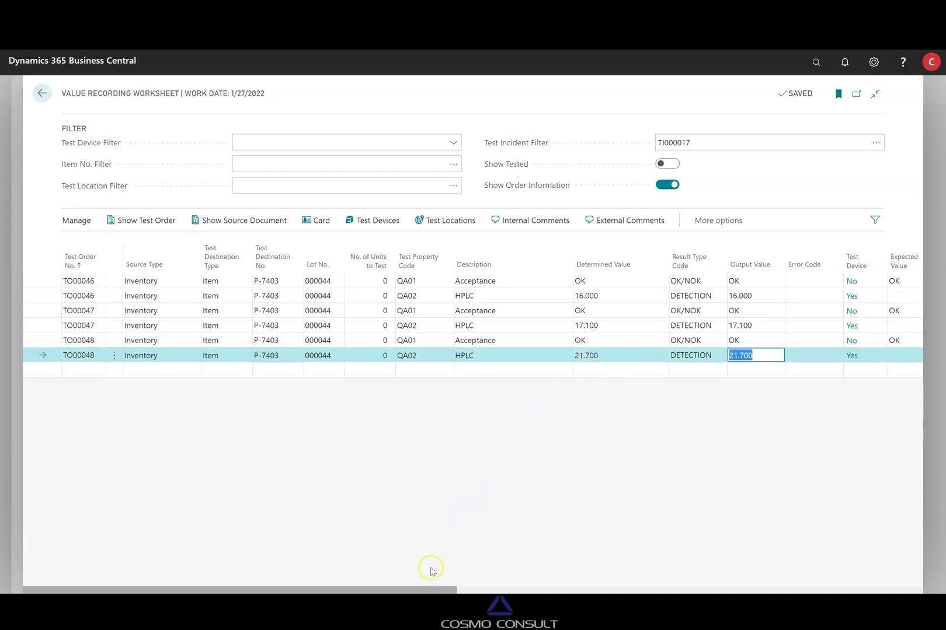
drag(437, 590, 562, 582)
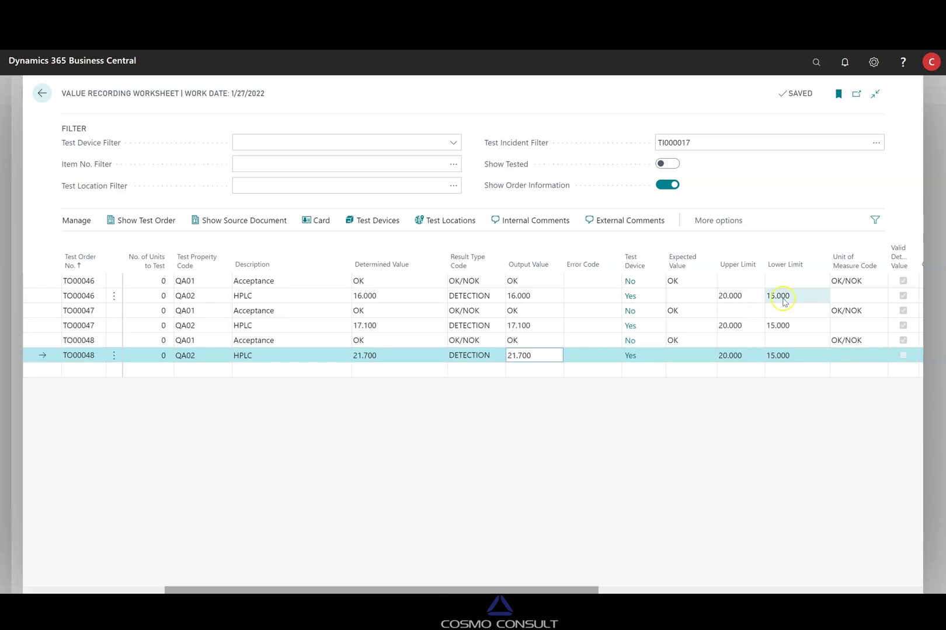
click(743, 344)
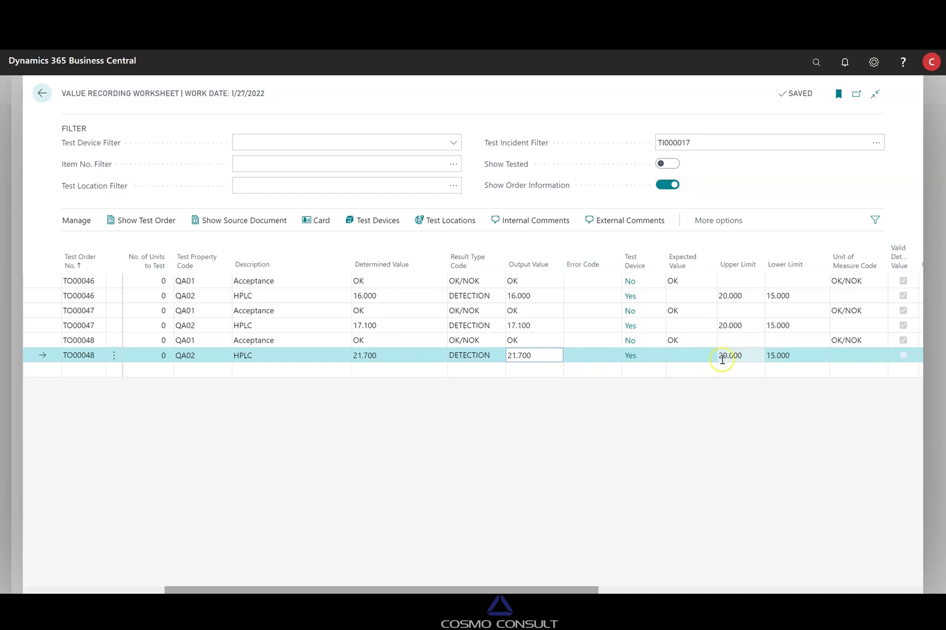
click(537, 355)
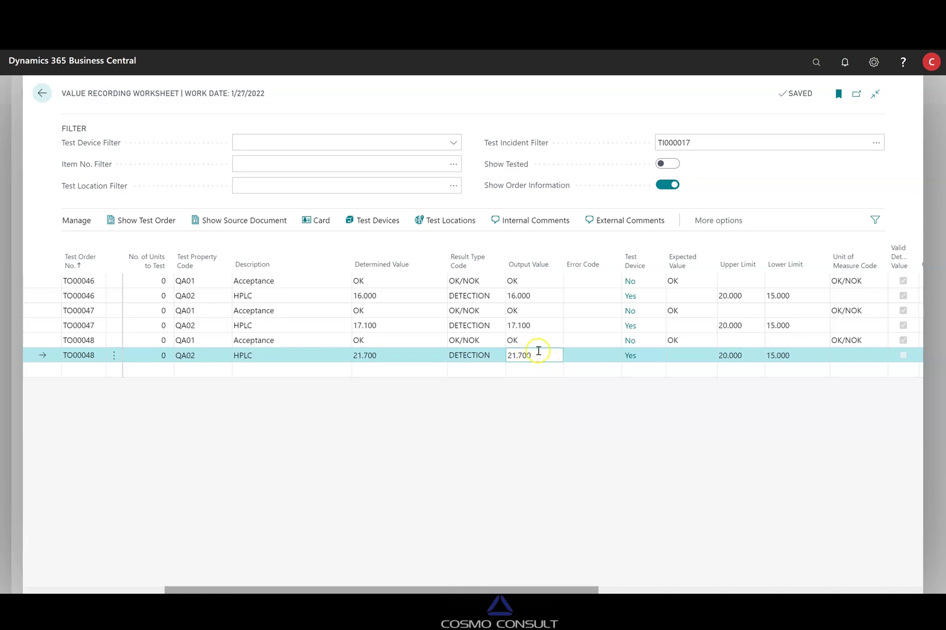
Return to the TI000017 card: TO00046 and TO00047 show Items are OK, TO00048 an invalid value
click(39, 103)
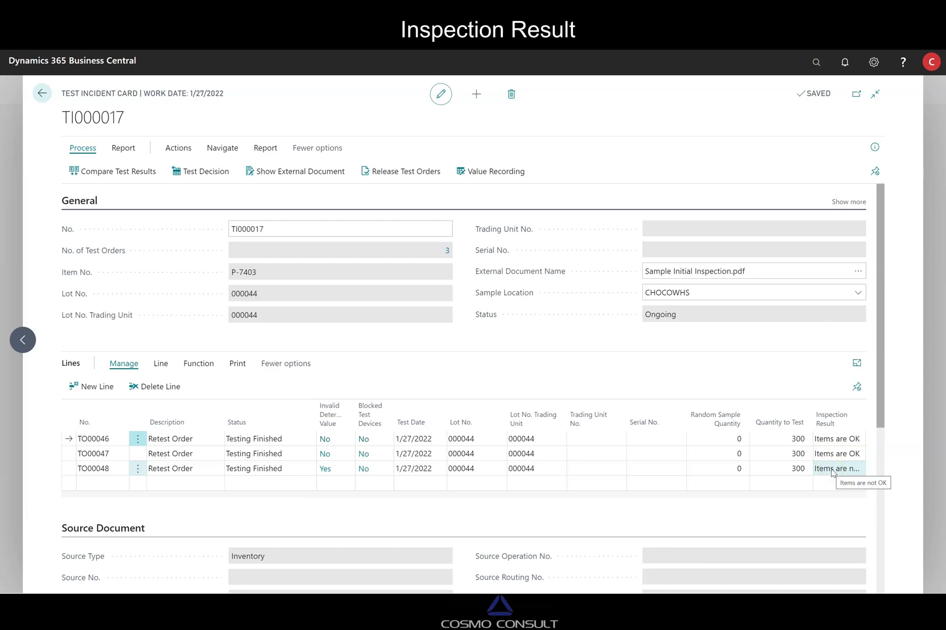
click(223, 446)
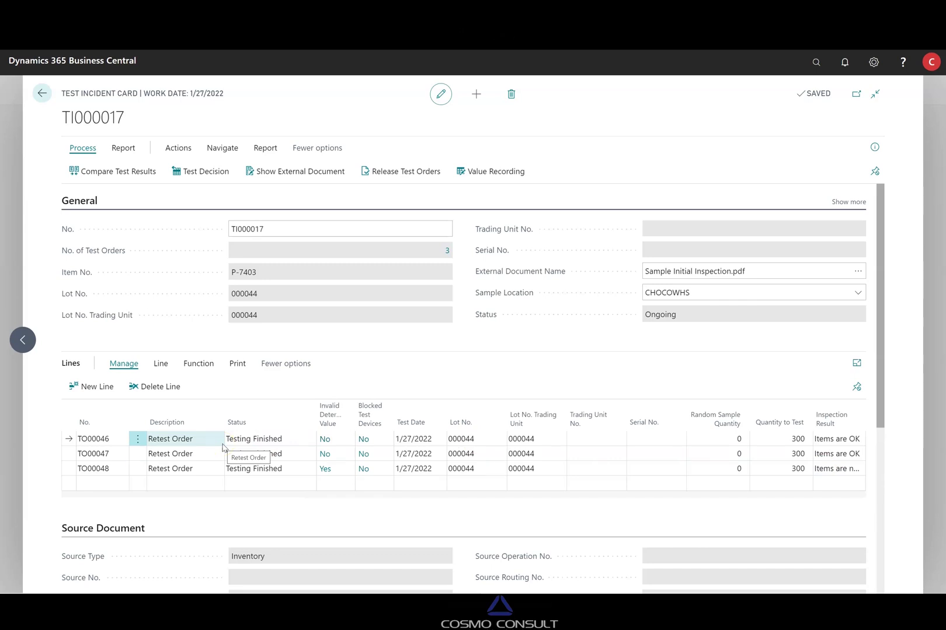
click(284, 452)
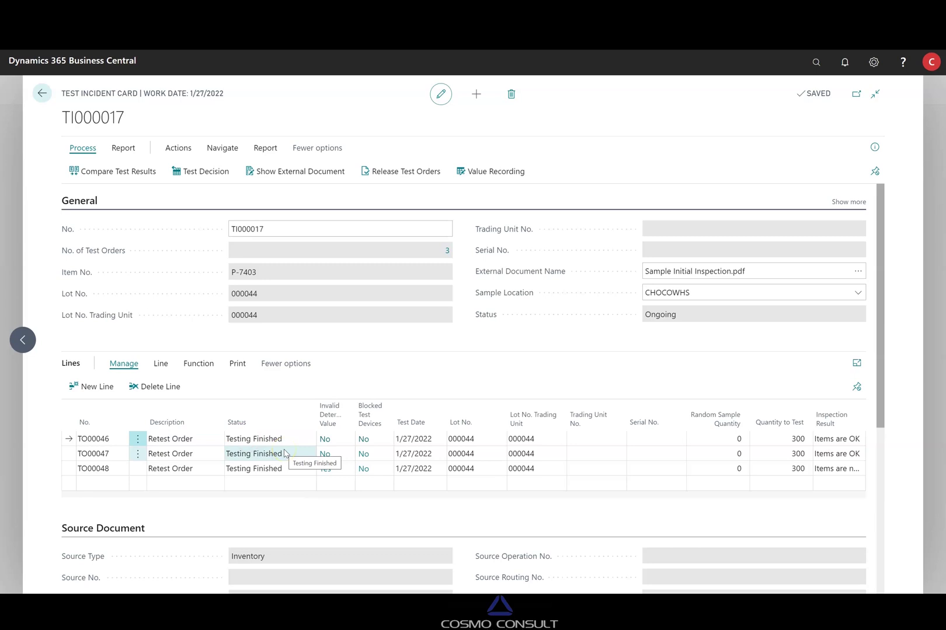
Finish test order TO00046, dismissing the status error on the repeated attempt
click(190, 366)
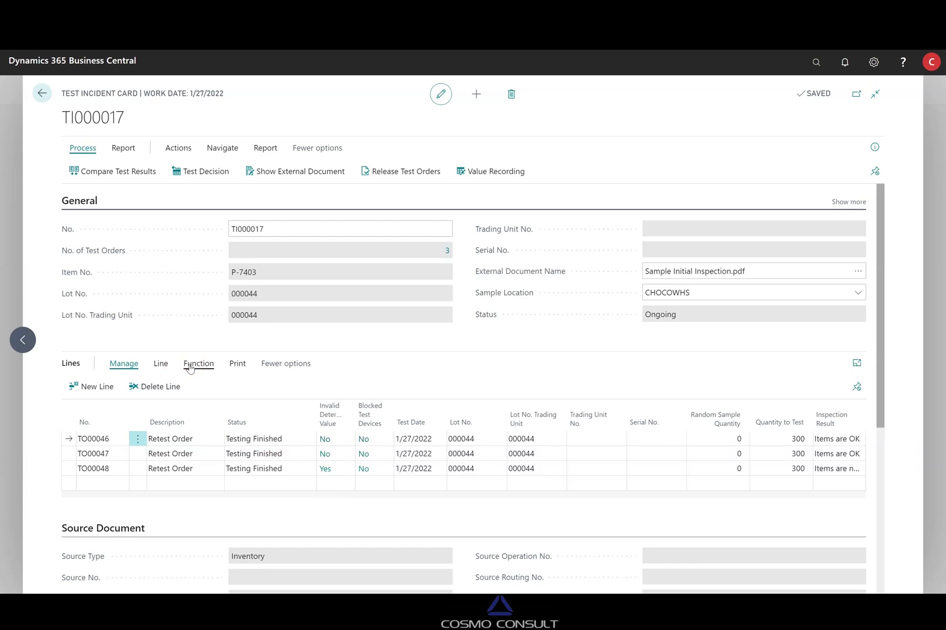
click(191, 366)
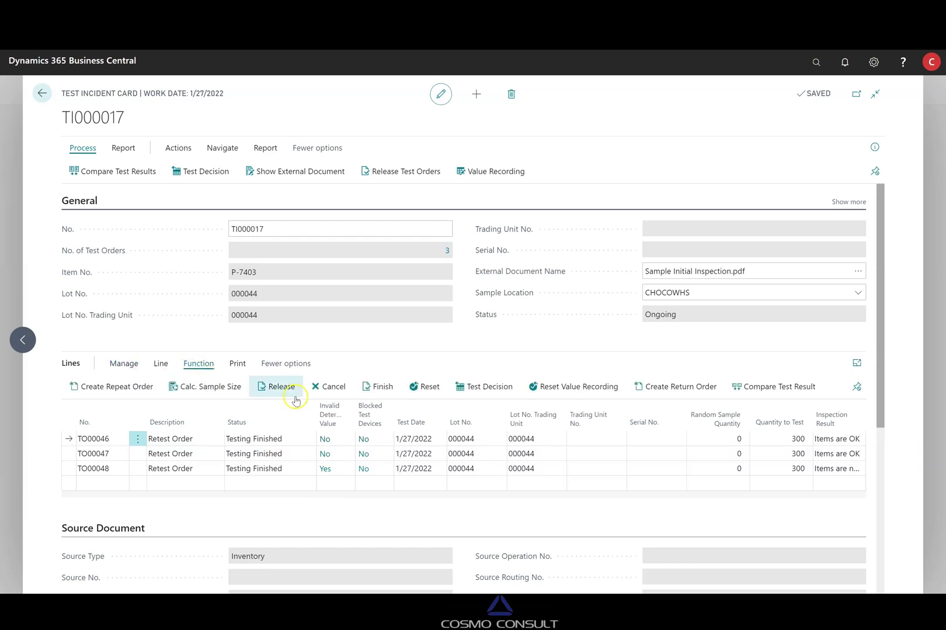
click(377, 392)
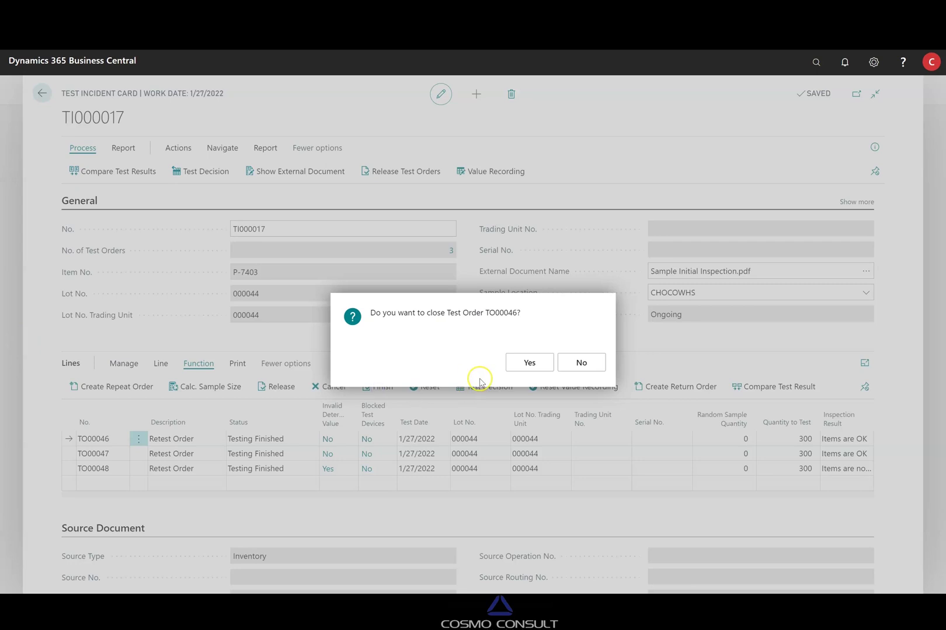
click(525, 365)
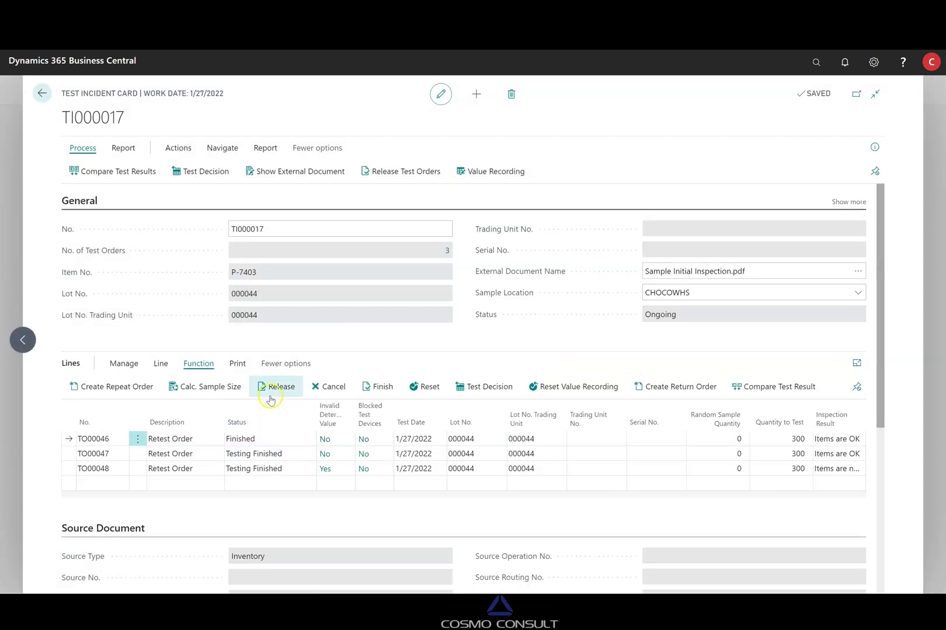
click(373, 392)
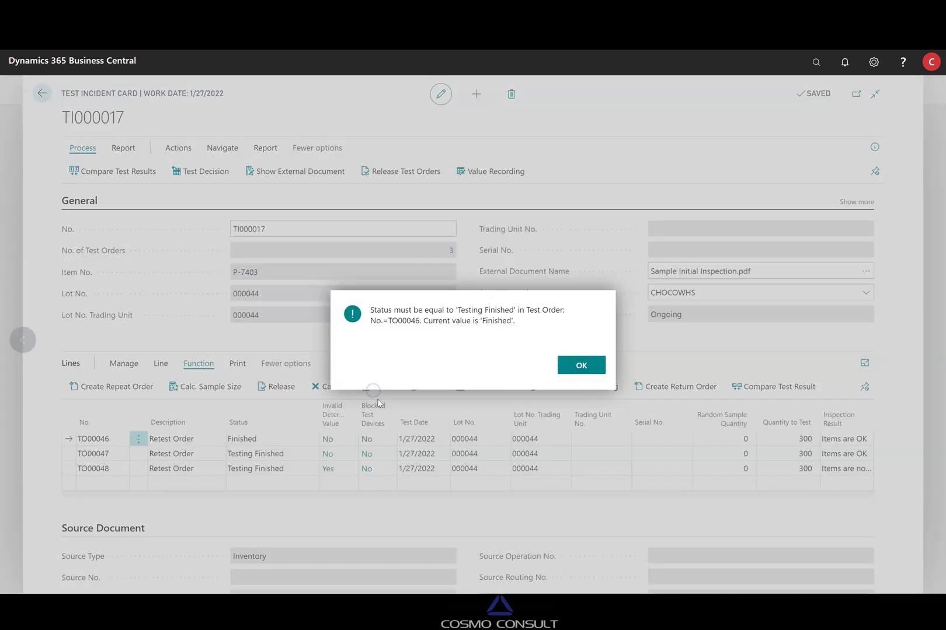
click(582, 370)
click(480, 399)
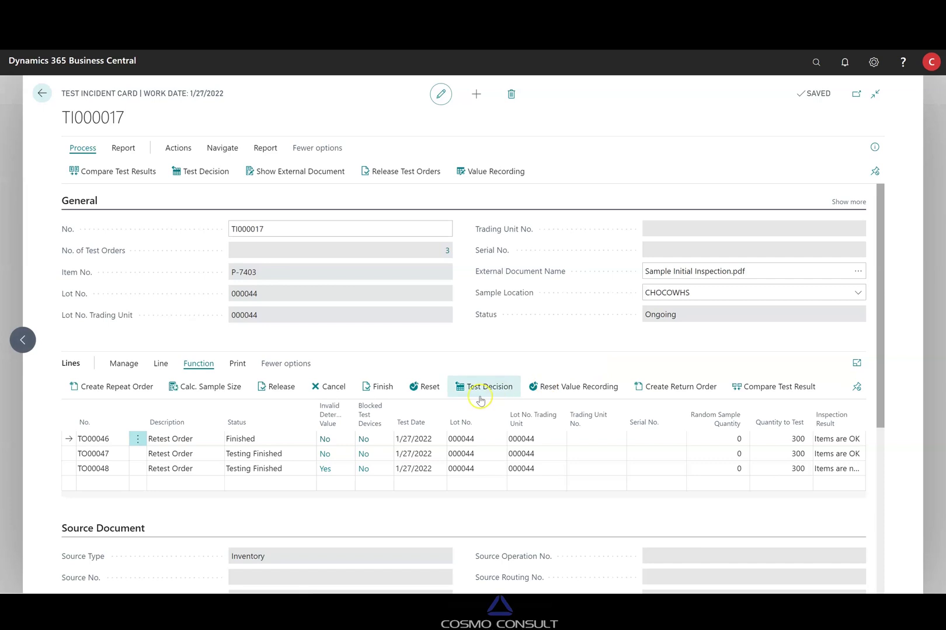
Finish test orders TO00048 and TO00047
click(255, 469)
click(372, 395)
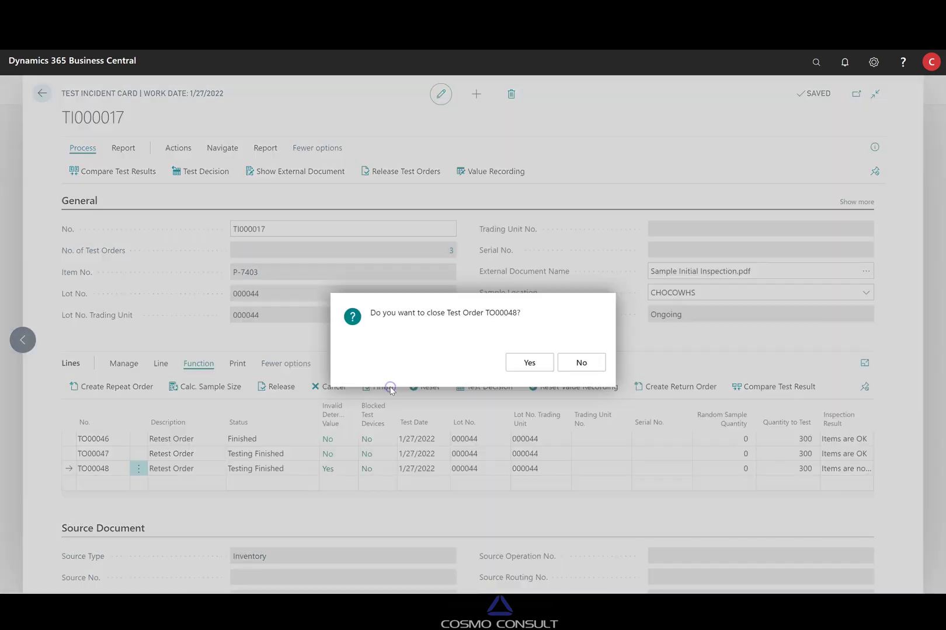
click(529, 363)
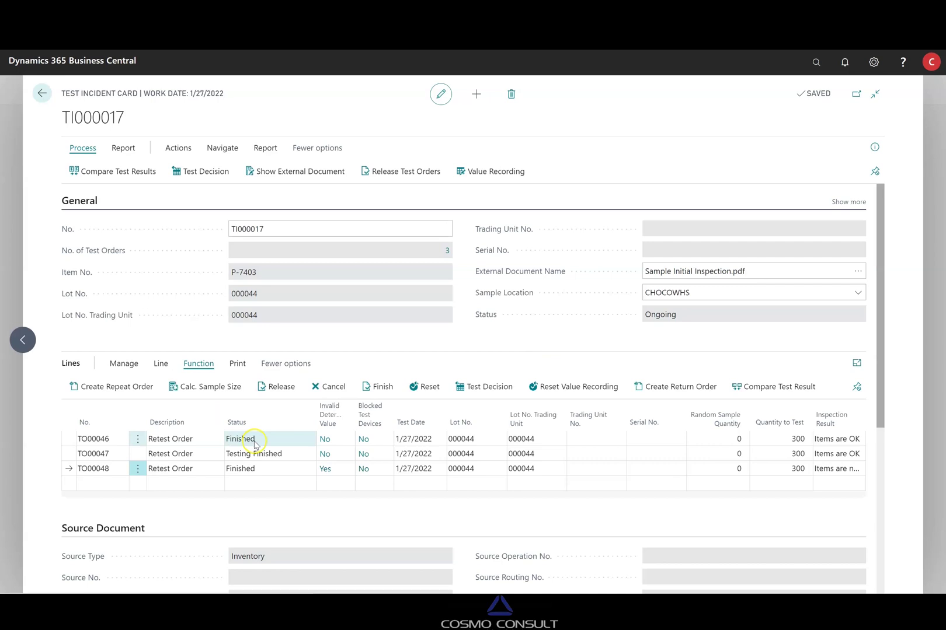
click(254, 454)
click(380, 388)
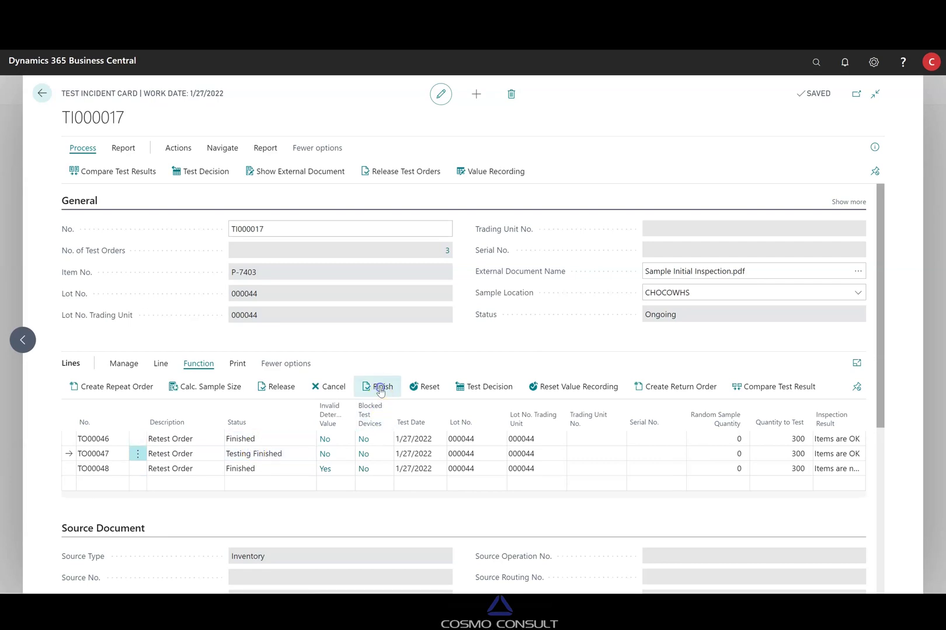
click(527, 367)
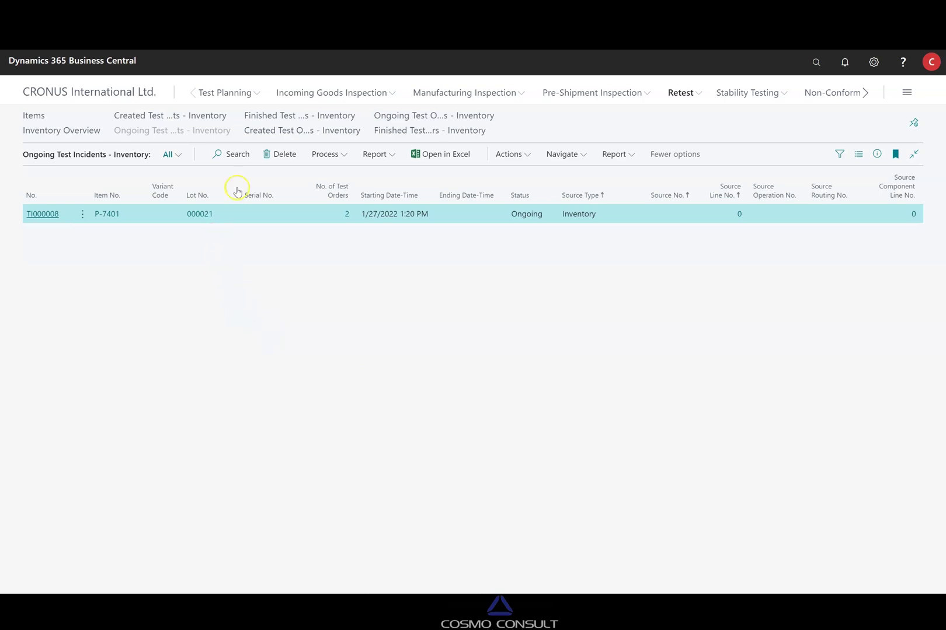
Open the archived incident TI000017 from Finished Test Incidents - Inventory
click(265, 115)
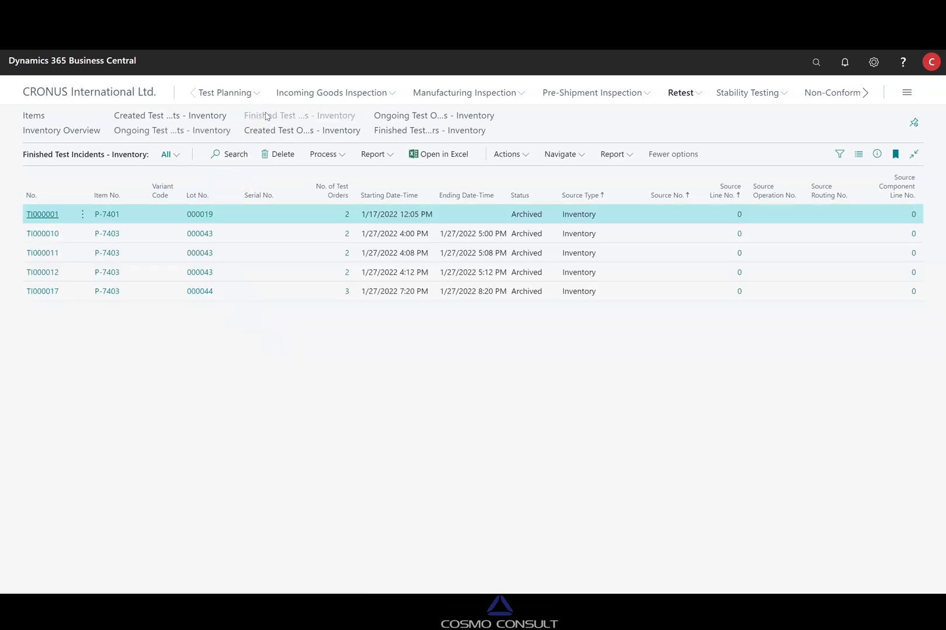
click(43, 295)
click(42, 291)
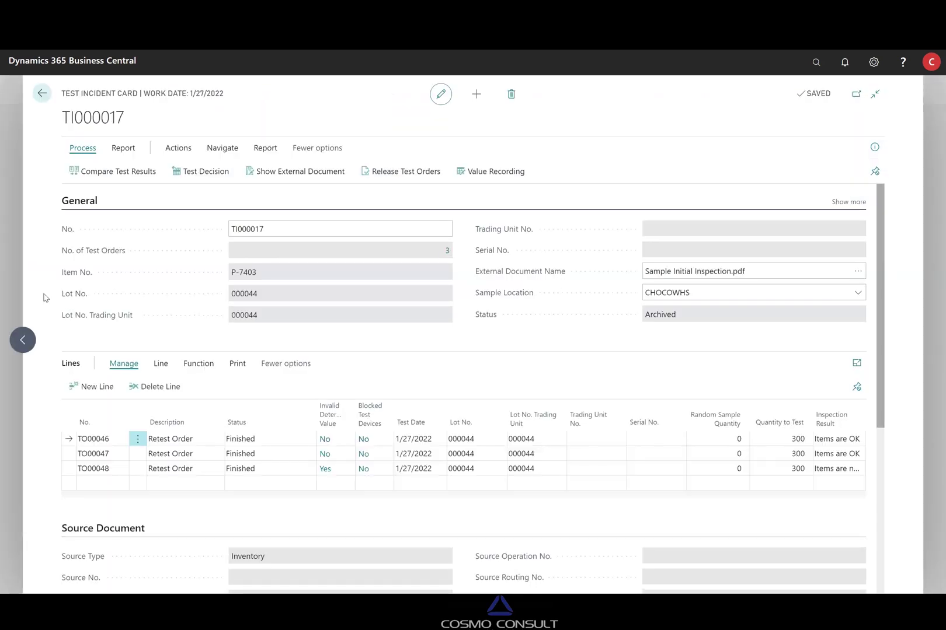
In the test decision for lot 000044, set Quantity 200 and New Status RELEASED
click(204, 176)
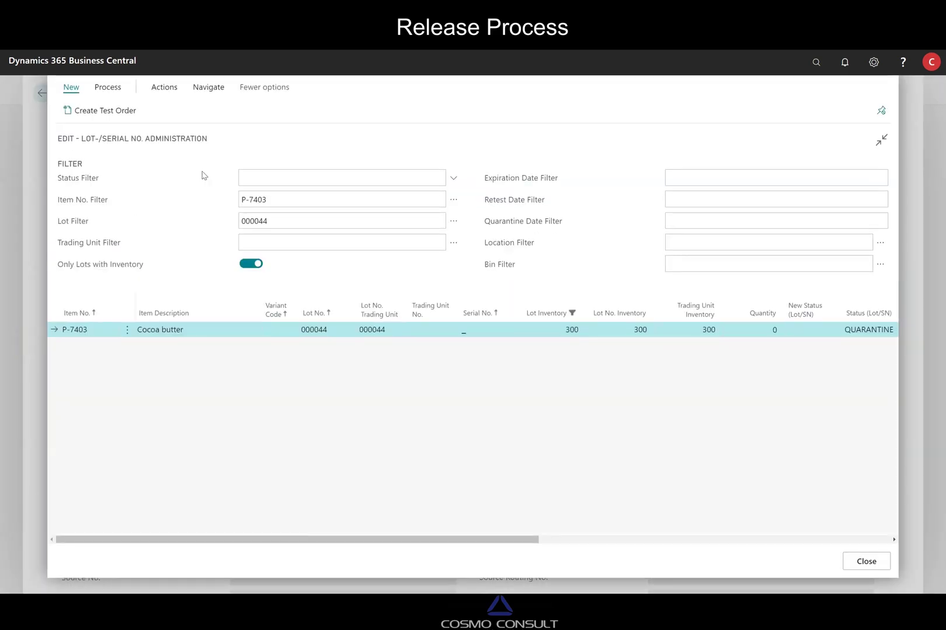
drag(445, 539, 560, 538)
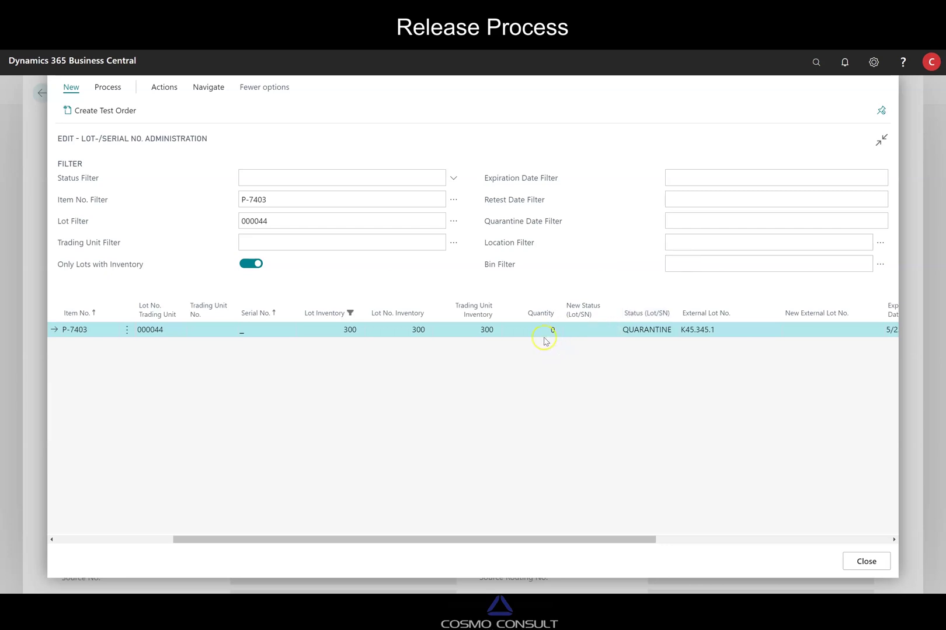
click(544, 329)
text(30)
key(BackSpace)
key(BackSpace)
key(BackSpace)
key(Tab)
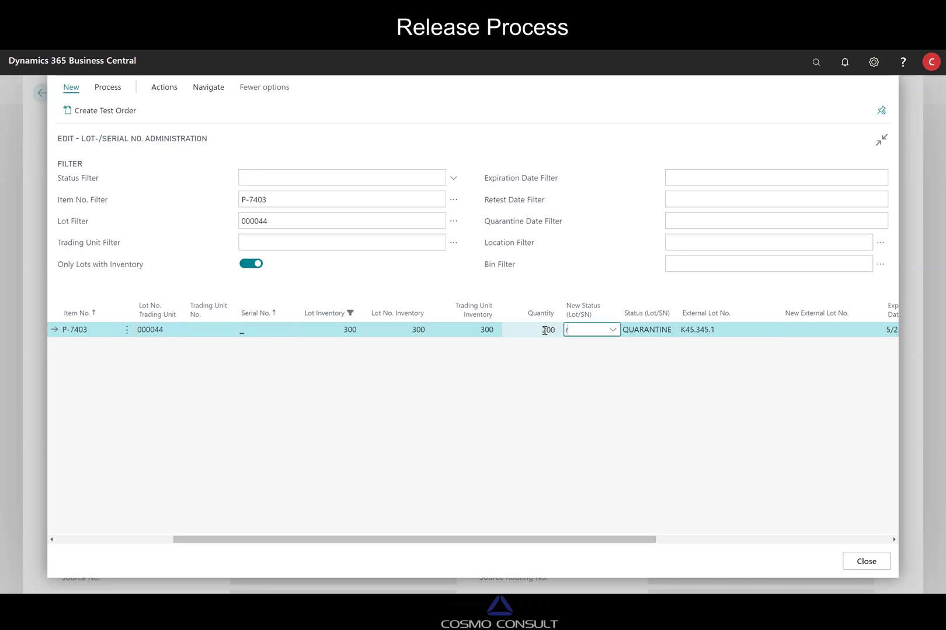
key(Tab)
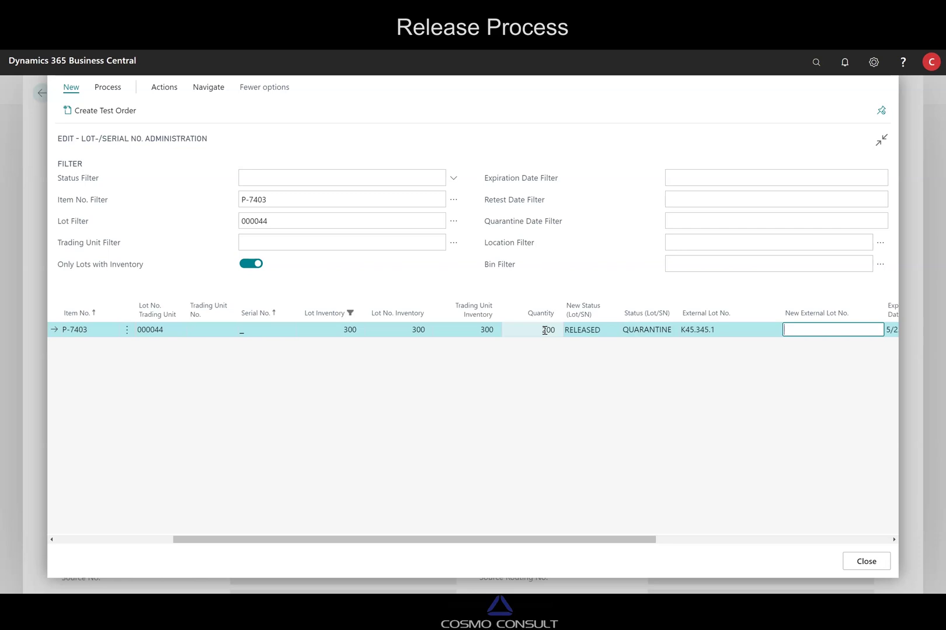
Post the status change, declining comments for lots 000044 and 000045
click(97, 84)
click(155, 111)
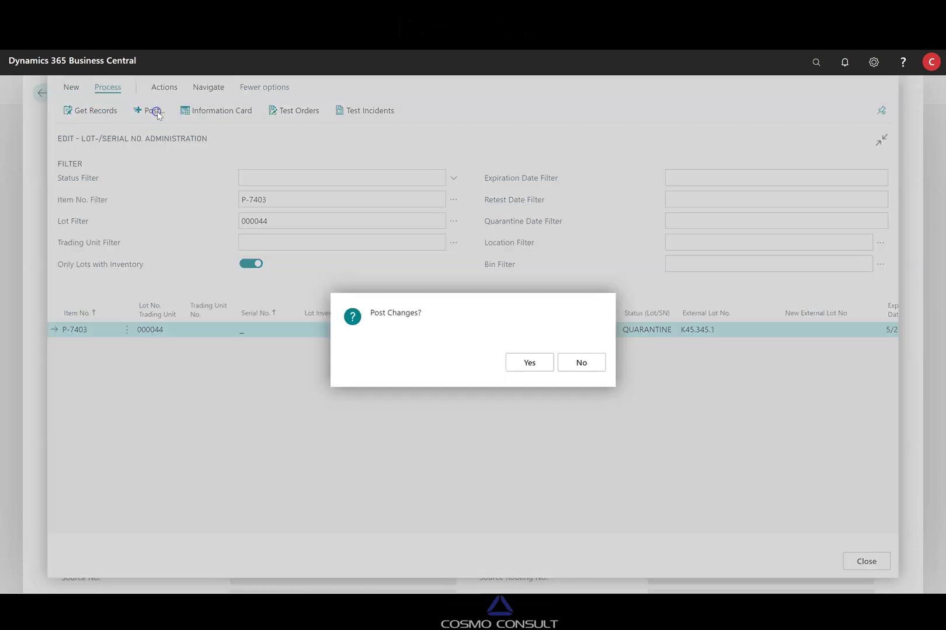
click(545, 363)
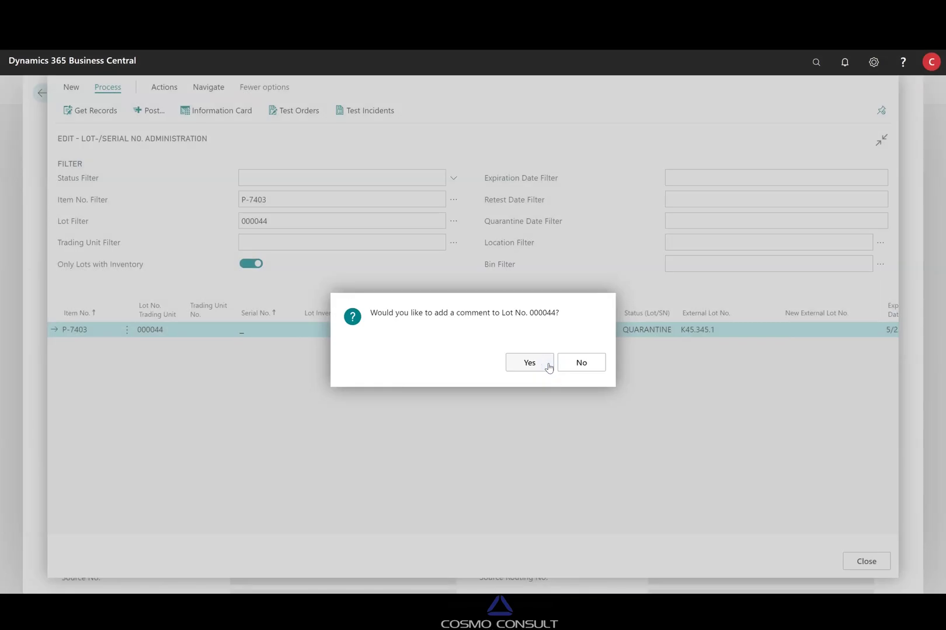
click(572, 363)
click(581, 363)
click(581, 363)
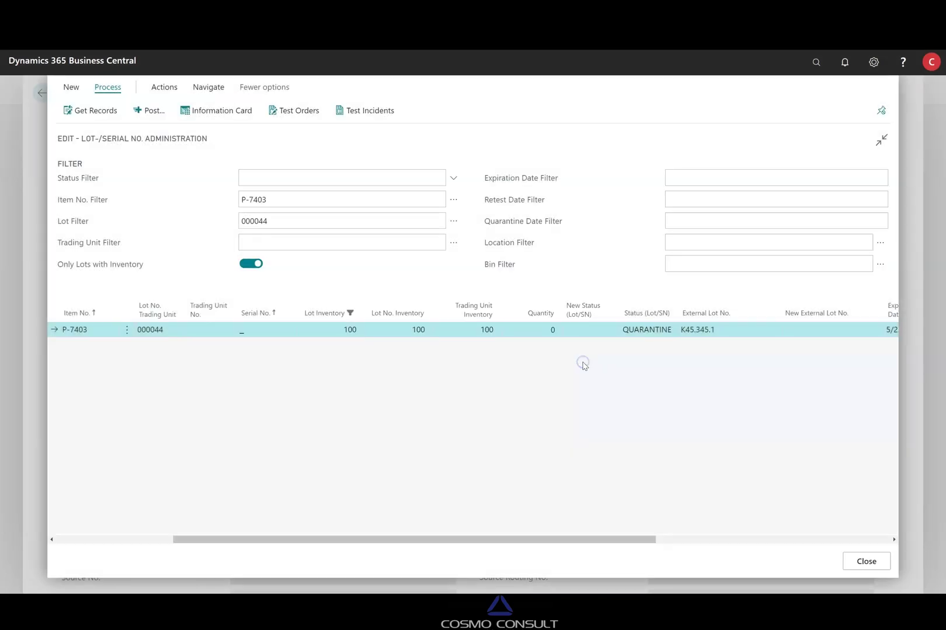
click(537, 332)
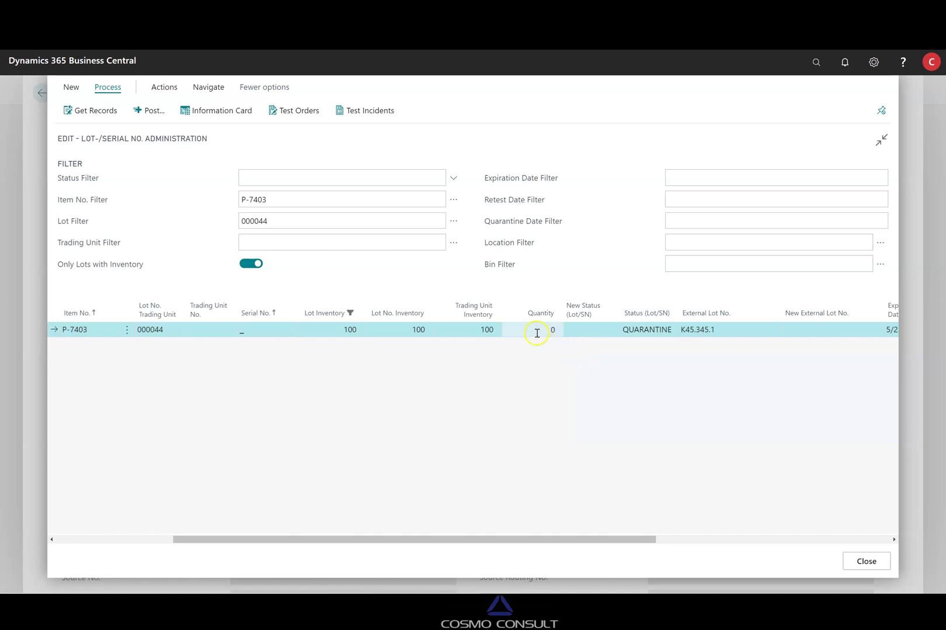
Clear the 000044 lot filter and reload P-7403 lots: 000045 has 200 RELEASED, 000044 has 100 QUARANTINE
drag(281, 221, 173, 224)
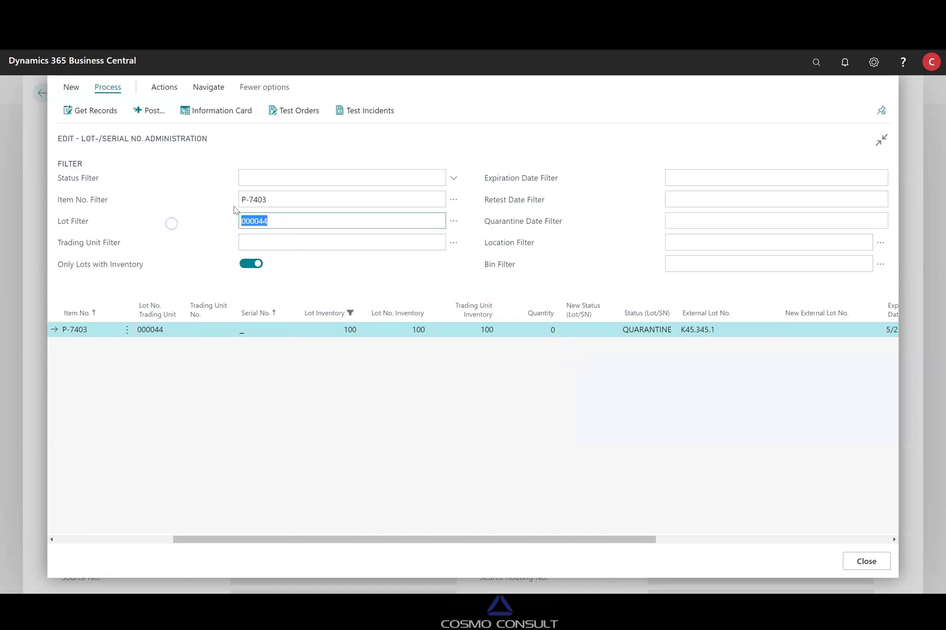
key(Delete)
key(Tab)
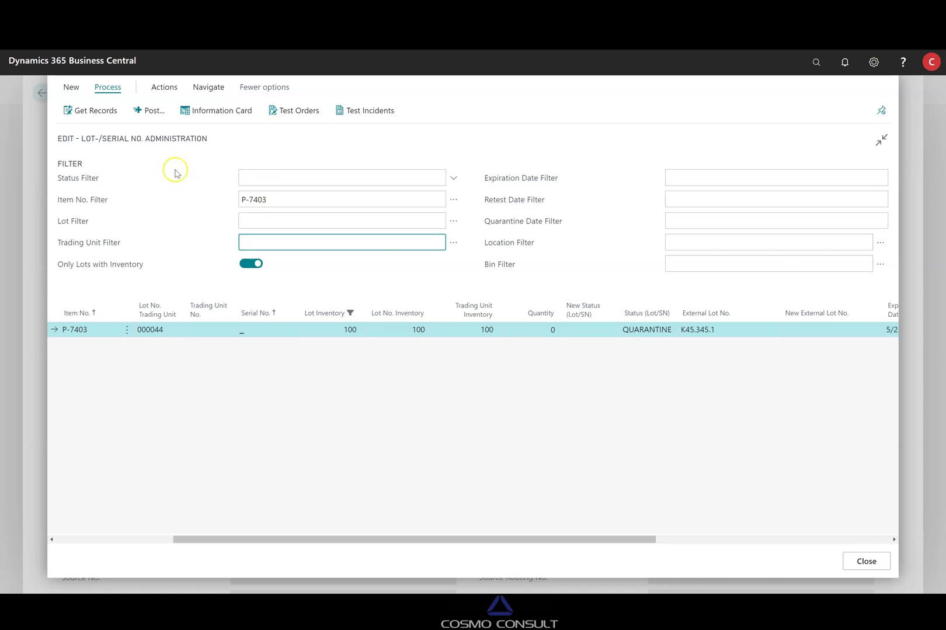
click(103, 113)
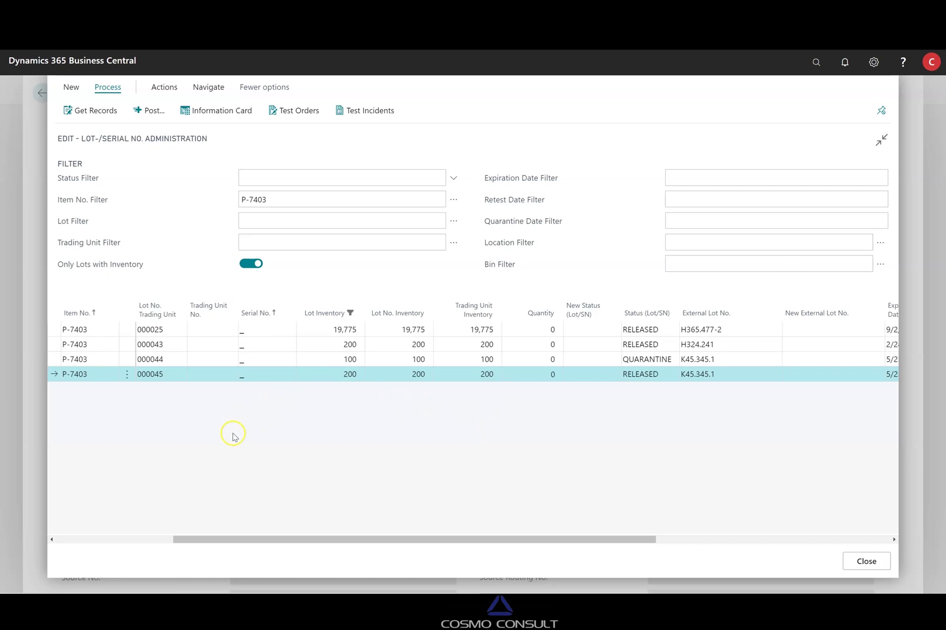
click(159, 374)
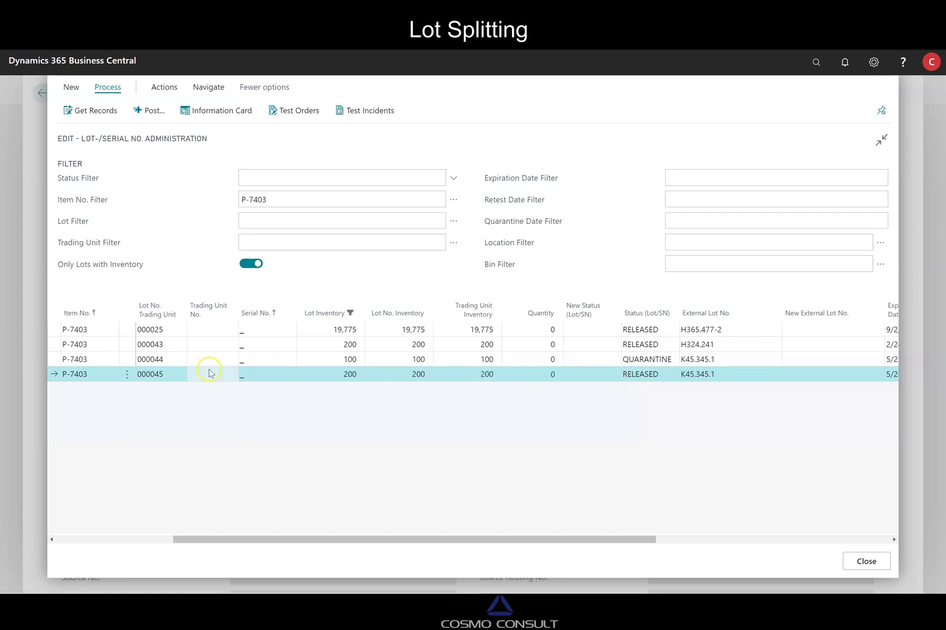
click(170, 367)
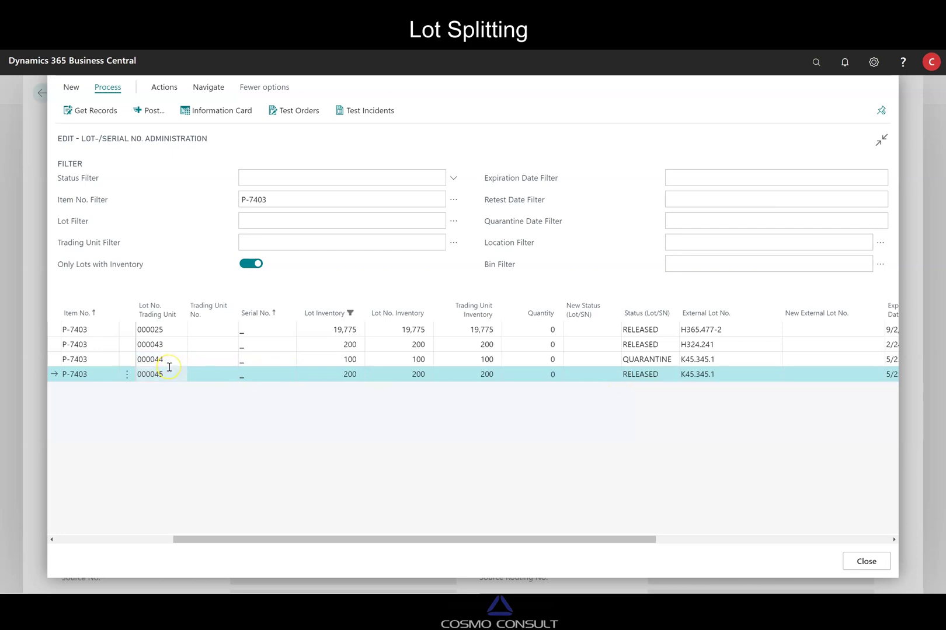
On the lot 000044 line, set Quantity to 100 and New Status to BLOCKED
click(650, 363)
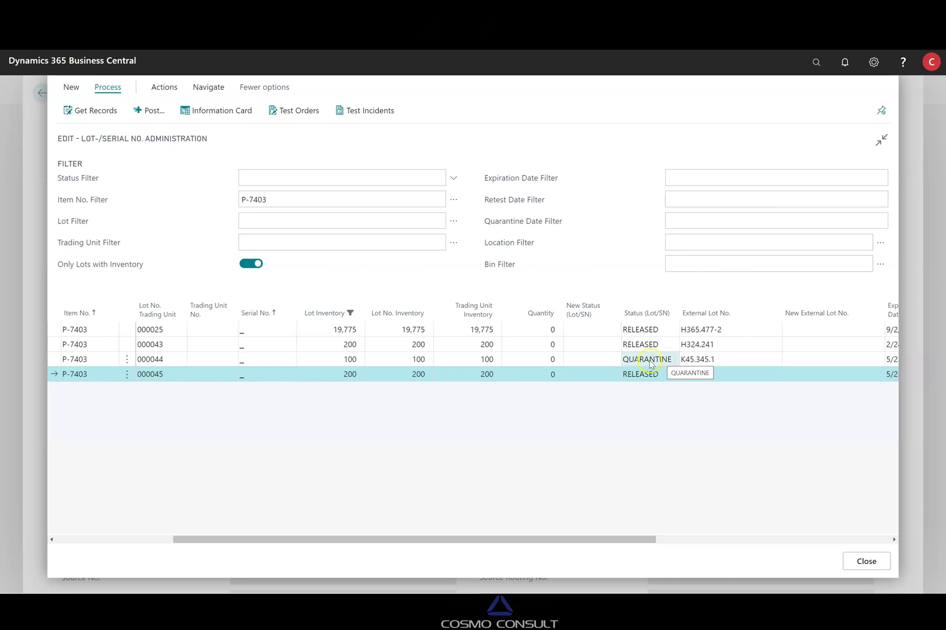
click(544, 360)
text(100)
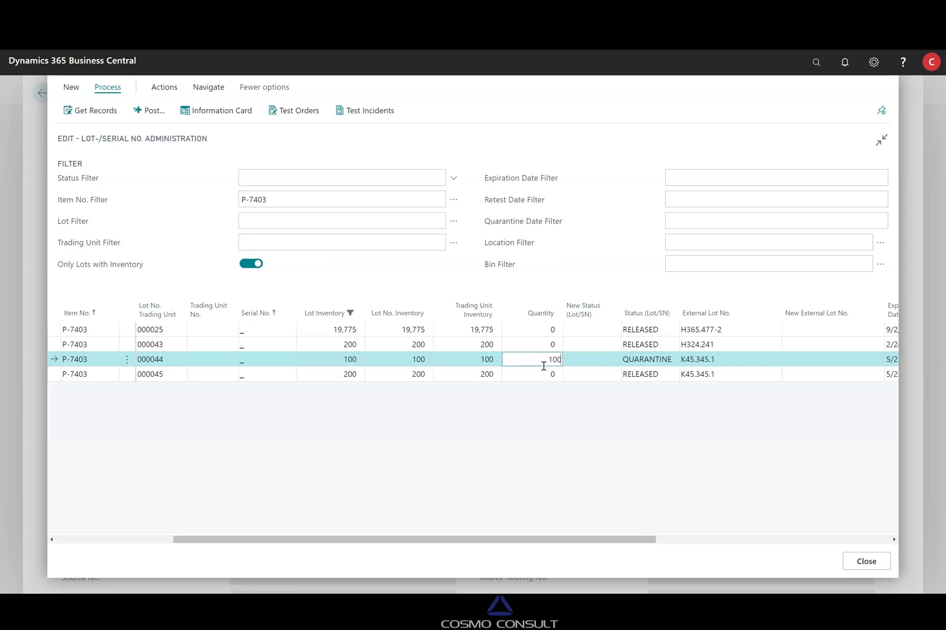
key(Tab)
text(b)
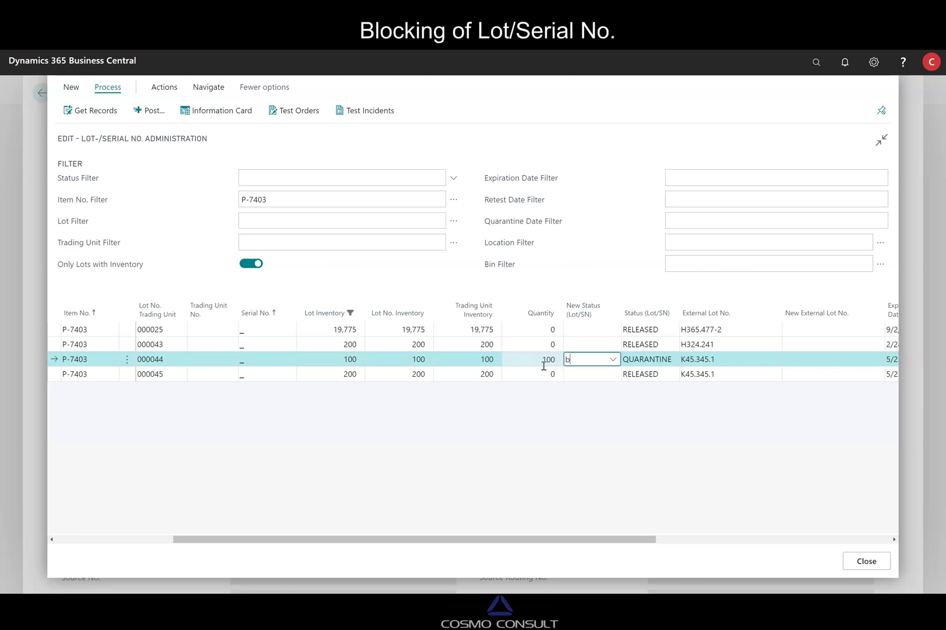
text(lock)
key(Tab)
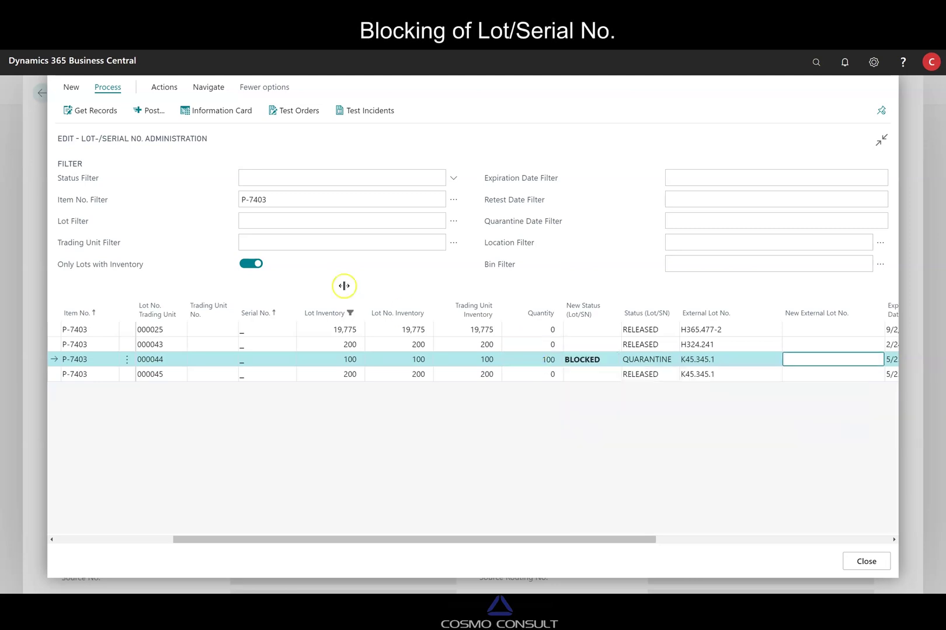
Post the blocking change for lot 000044, declining to add a comment
click(150, 111)
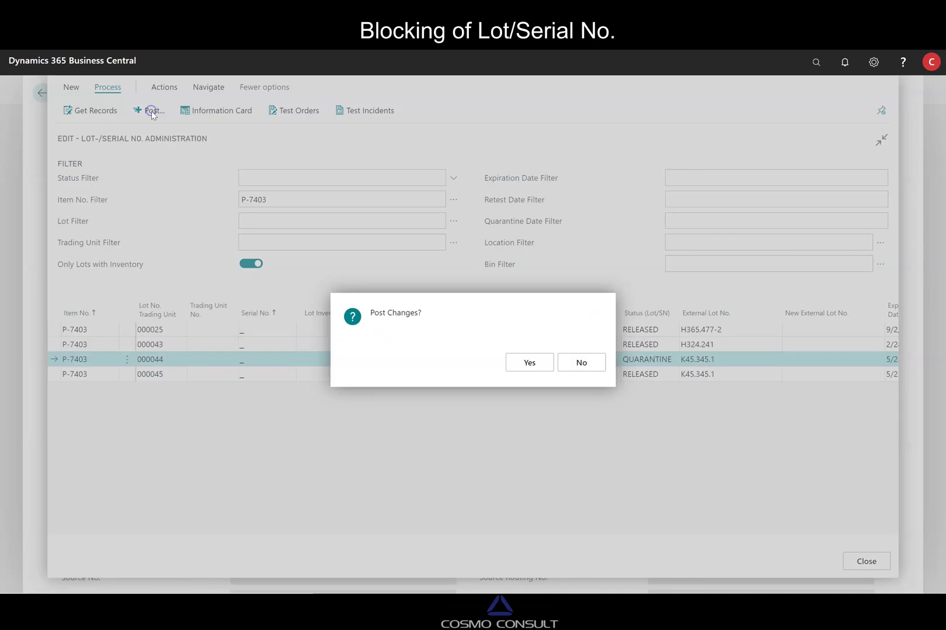
click(525, 364)
click(575, 363)
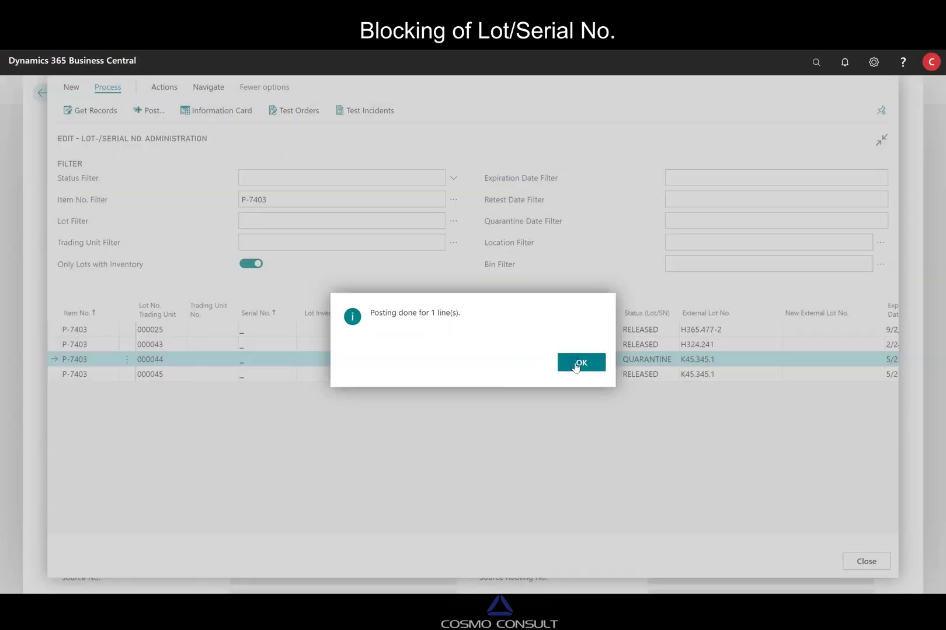
click(577, 363)
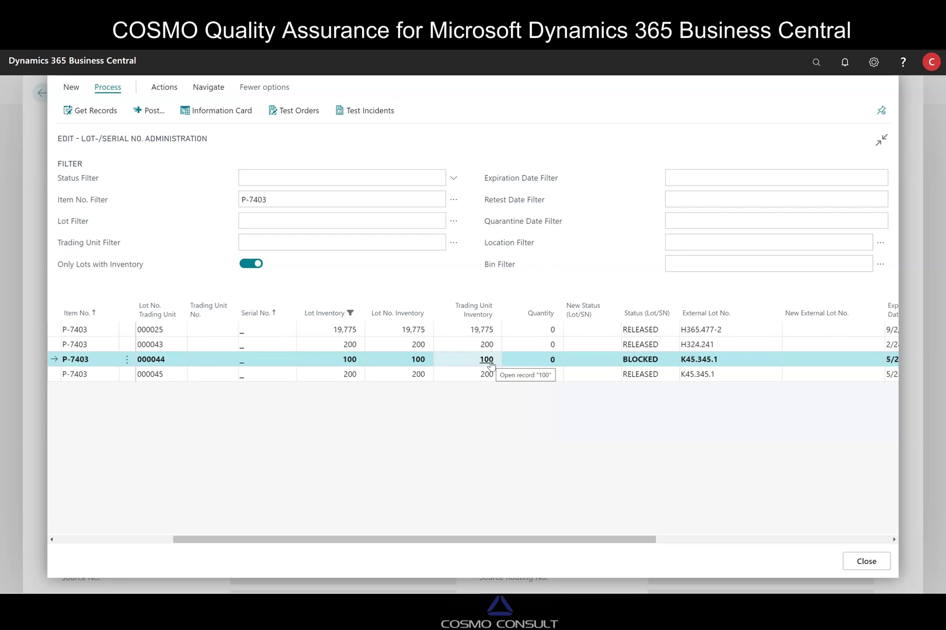
click(494, 360)
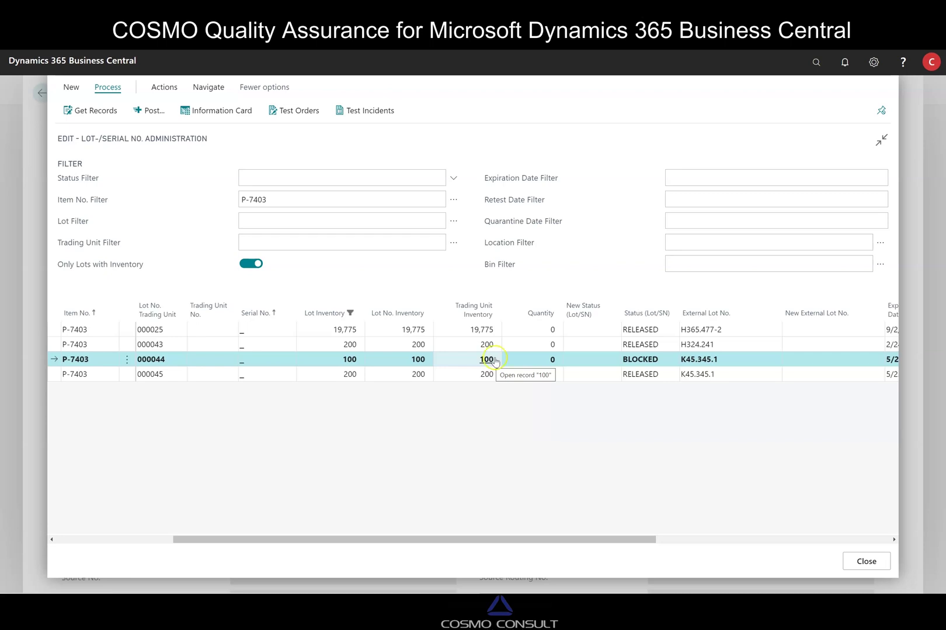